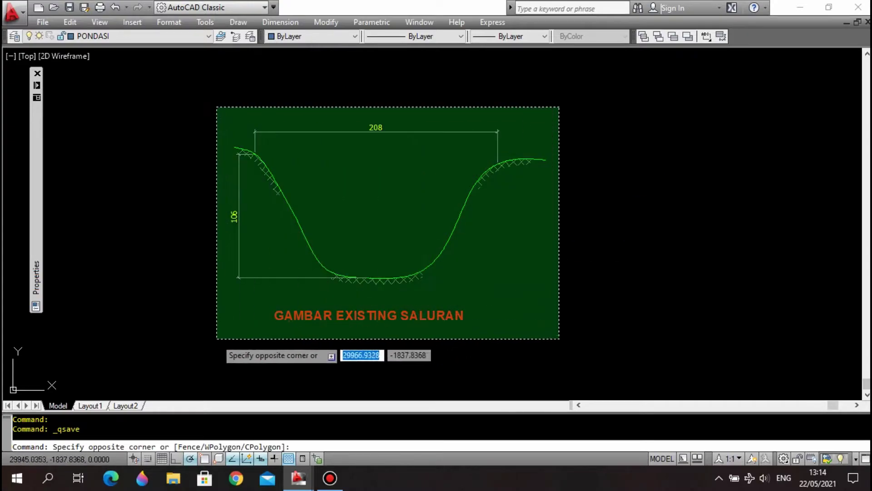
- Copy the whole existing channel section, with its dimensions, soil marks and title, to the empty space beside the original
left_click(214, 329)
type("CO")
key("Return")
left_click(340, 228)
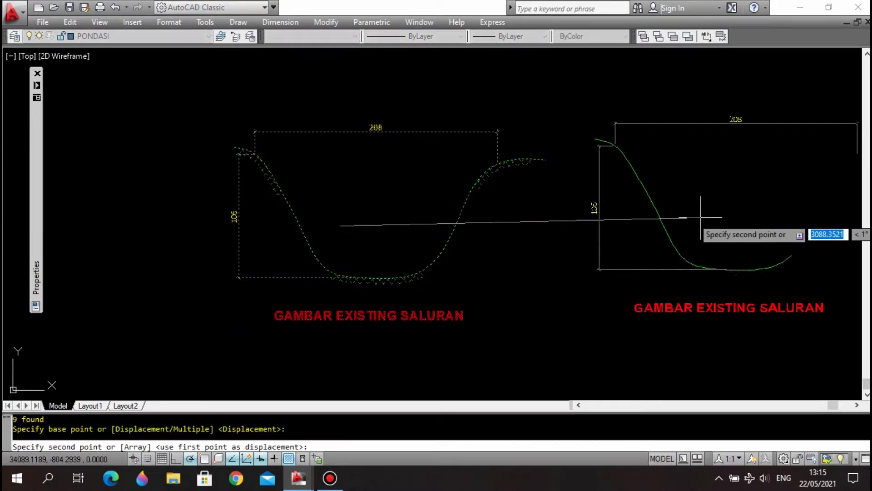
left_click(703, 227)
middle_click_drag(678, 227, 382, 228)
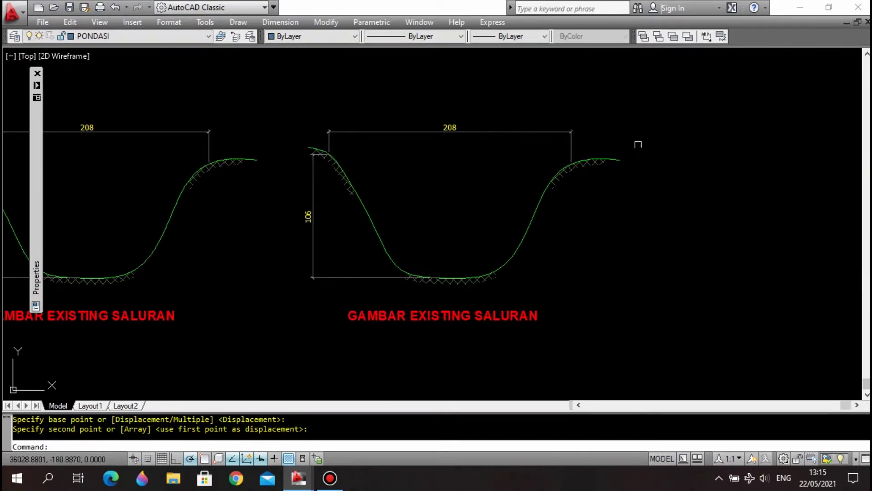
- Move the copied channel section horizontally farther away from the original section
left_click(627, 110)
left_click(293, 352)
key("Return")
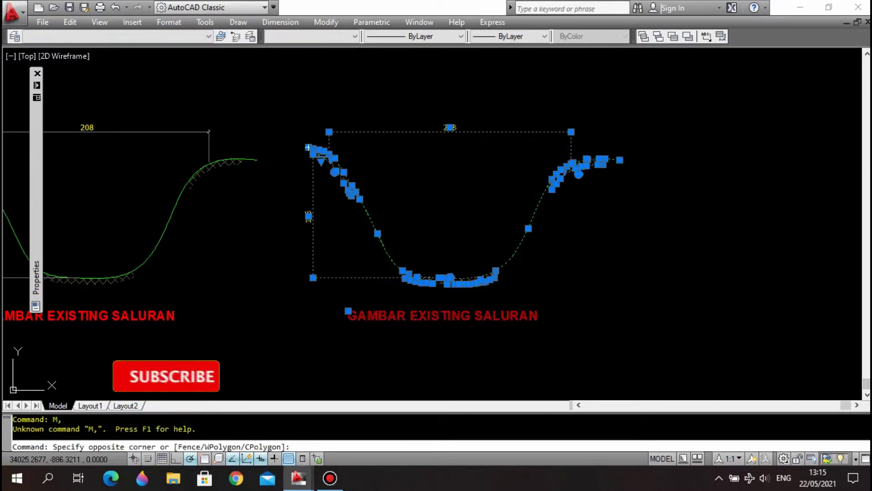
type("m")
key("Return")
left_click(450, 225)
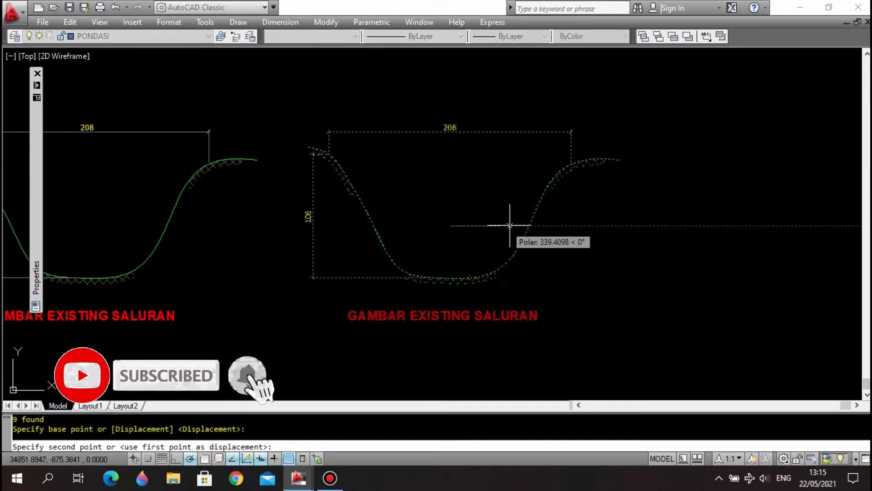
left_click(525, 222)
key("Escape")
key("Return")
left_click(523, 187)
left_click(503, 121)
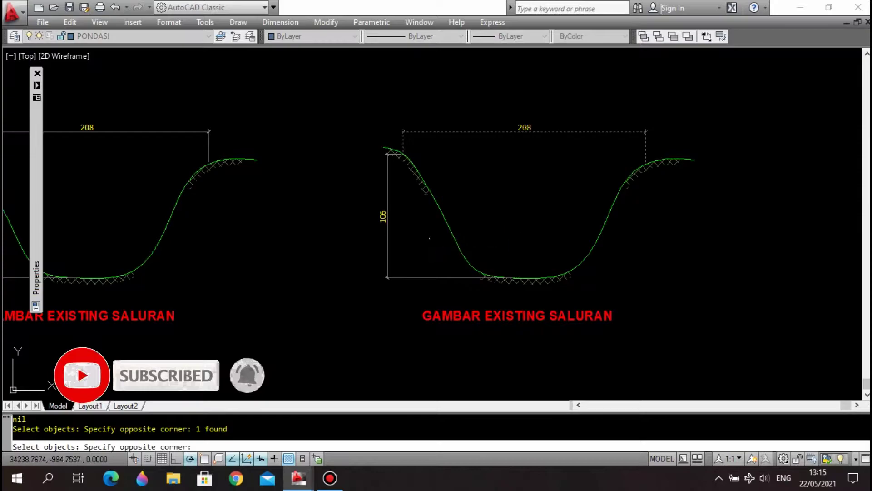
left_click(430, 237)
left_click(389, 285)
key("Escape")
key("Escape")
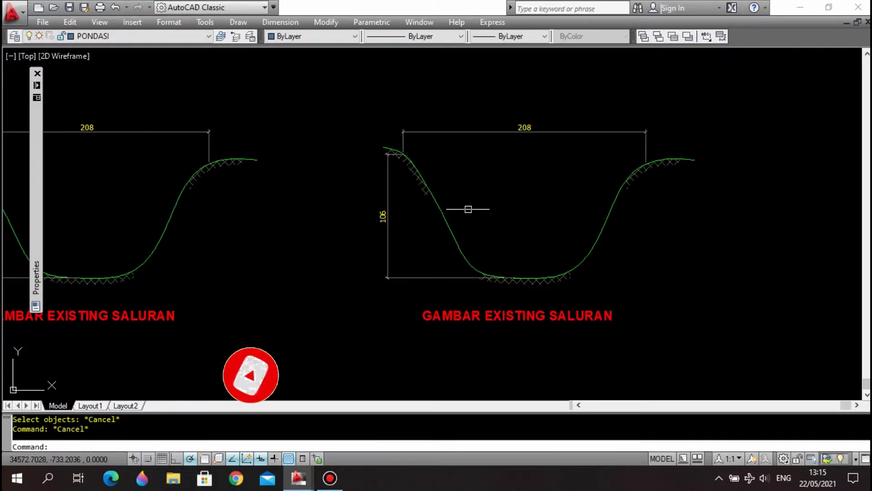
type("L")
key("Return")
right_click(420, 180, "shift")
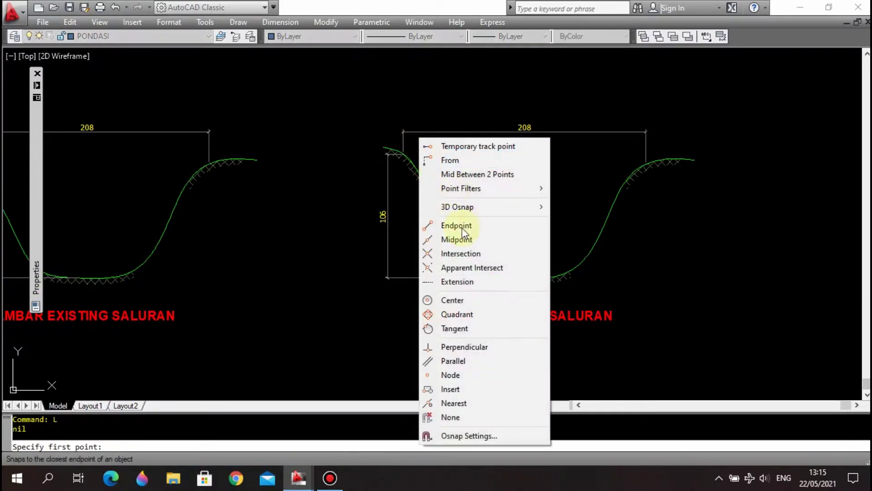
key("Escape")
key("Escape")
- Erase the three soil hatch marks along the left bank, bed and right bank of the copied section
left_click(439, 209)
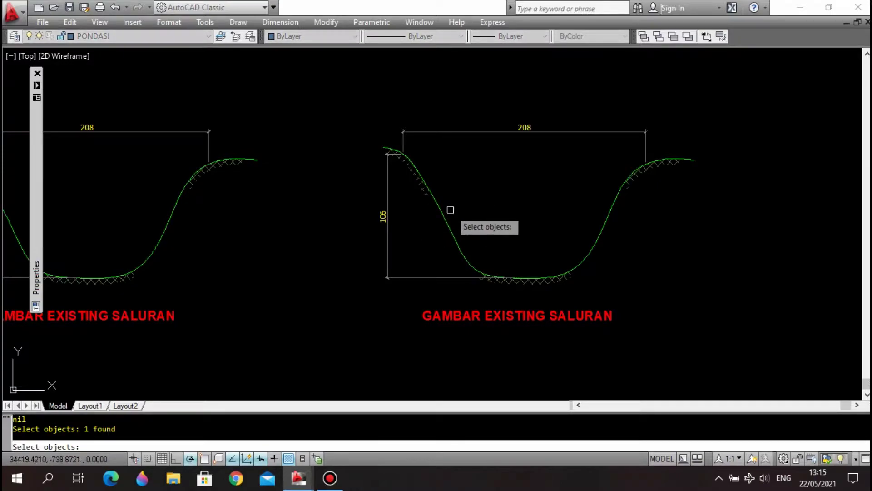
left_click(522, 278)
left_click(642, 175)
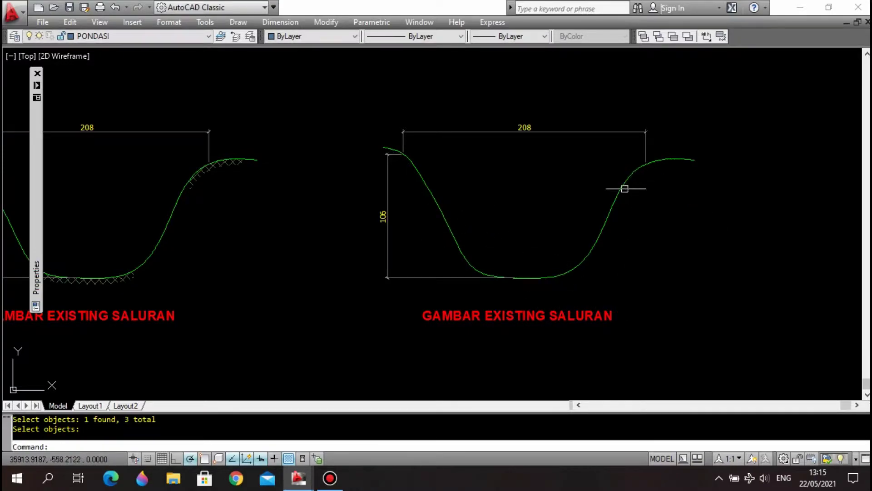
key("Return")
- Draw a 300-unit horizontal line towards the channel from the dimension node at the top of the left bank
scroll(392, 162, "up", 1)
type("L")
key("Return")
right_click(411, 164, "shift")
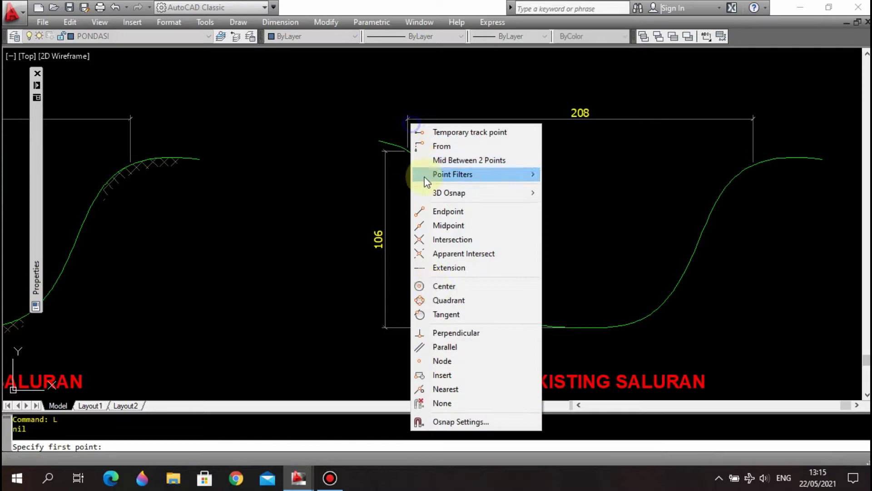
left_click(436, 361)
left_click(409, 155)
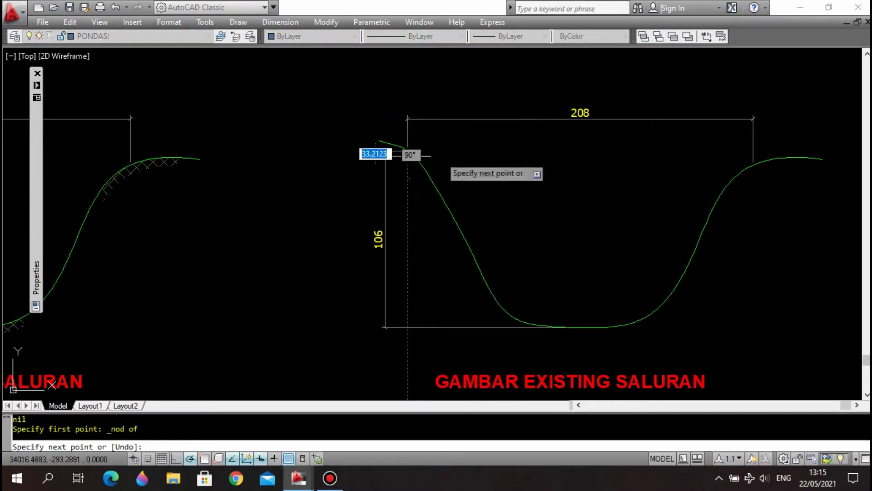
type("300")
key("Return")
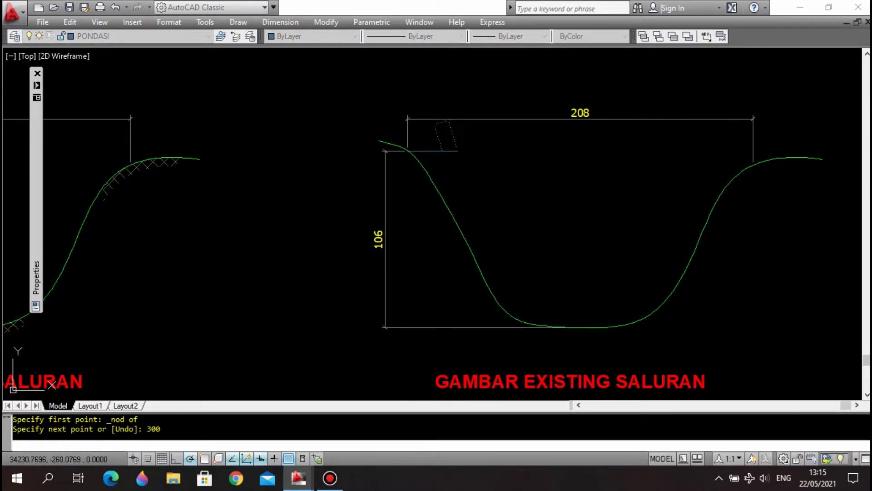
key("Escape")
- Copy the 300-unit horizontal line 1000 units straight down
left_click(443, 152)
type("co")
key("Return")
left_click(448, 168)
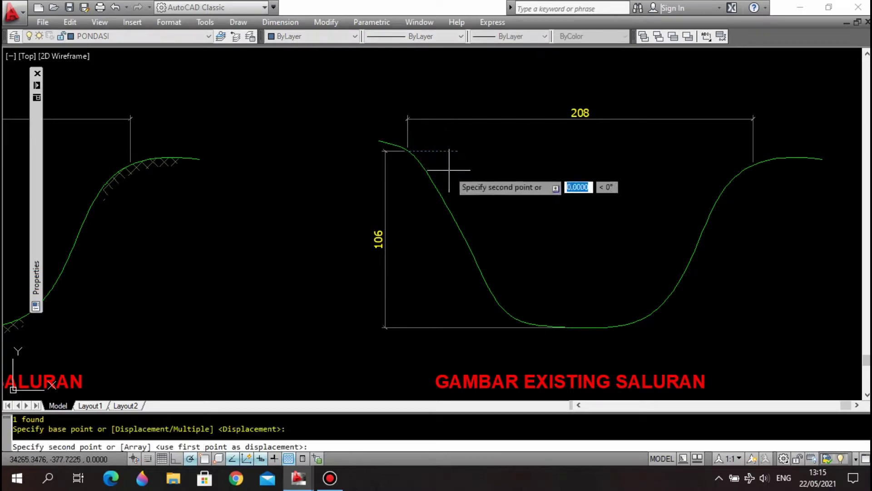
type("1000")
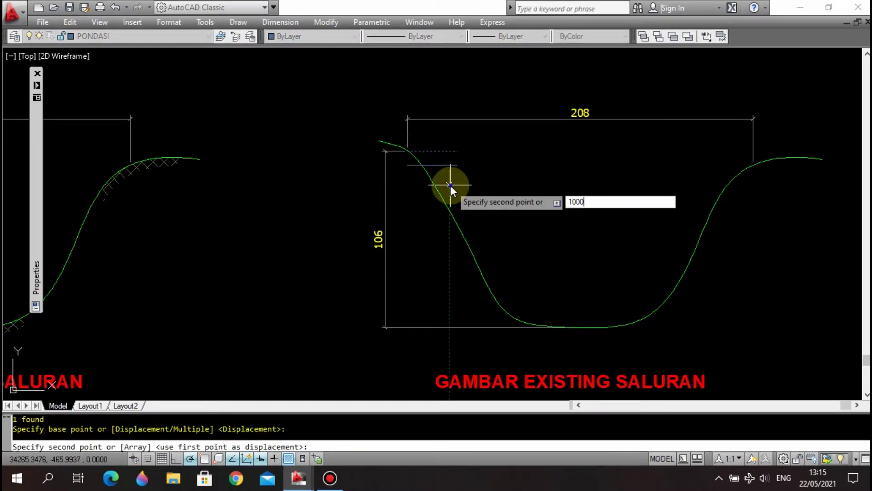
key("Return")
middle_click_drag(451, 224, 434, 206)
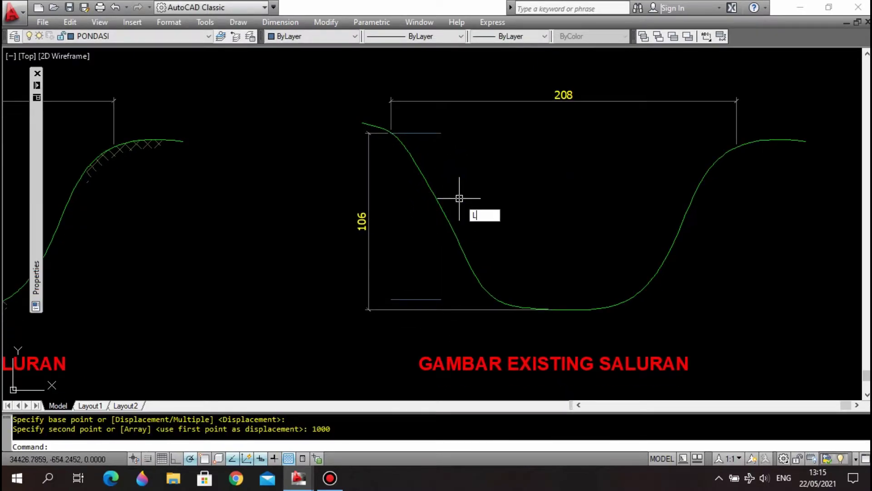
- Draw a vertical line 300 units long downward inside the channel, beside the upper horizontal line
type("L")
key("Return")
scroll(457, 143, "up", 5)
left_click(457, 142)
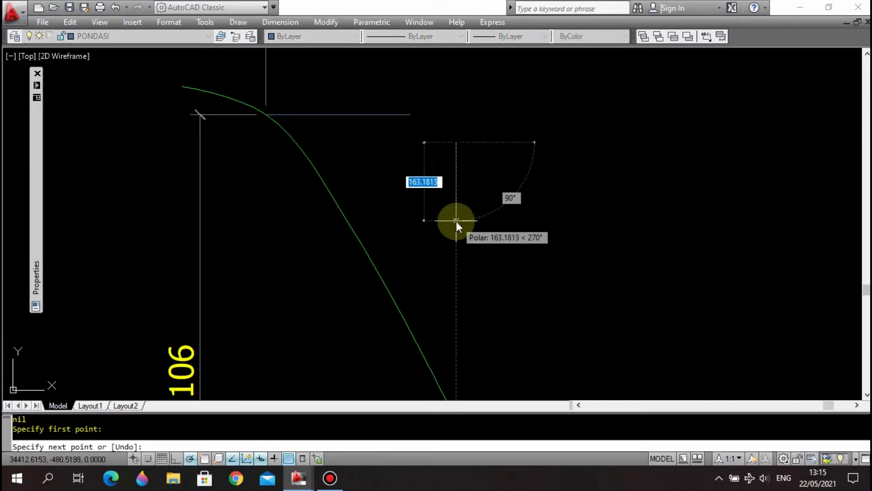
type("300")
key("Escape")
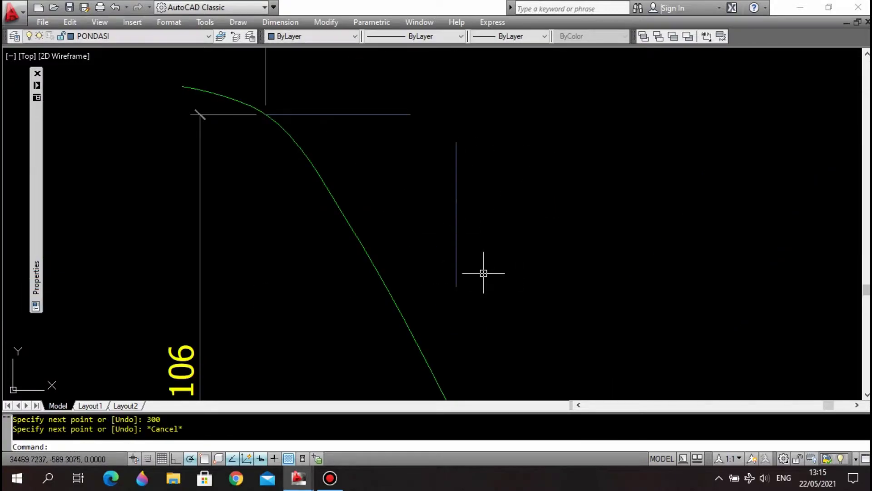
- Add a 100-unit horizontal base at the vertical line's lower end and close the triangle with a sloping line to its top endpoint
middle_click_drag(483, 272, 473, 253)
key("Return")
left_click(446, 267)
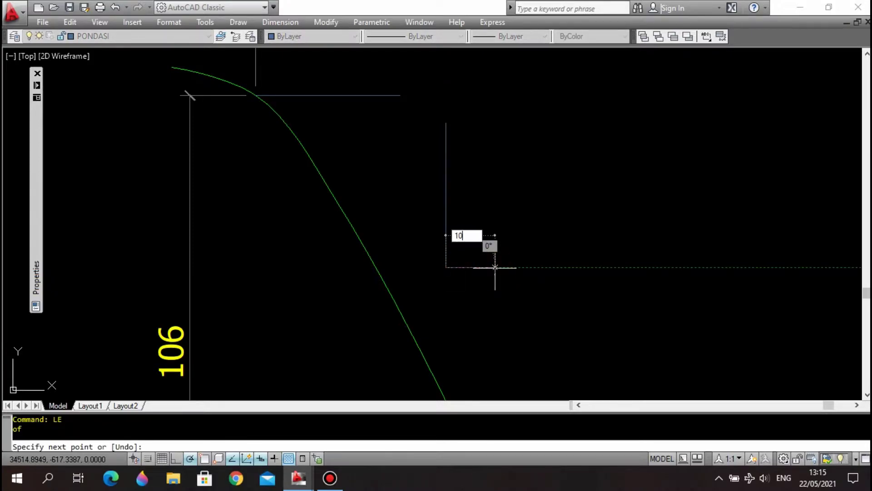
right_click(467, 164, "shift")
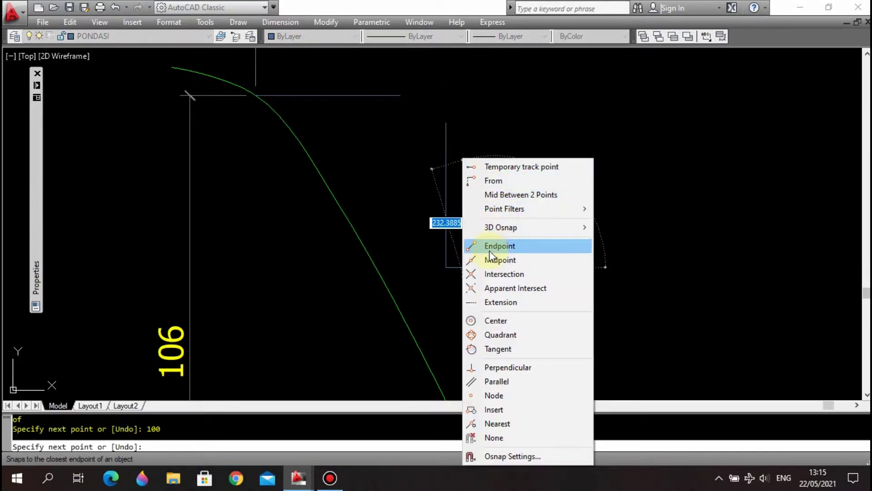
left_click(489, 247)
left_click(446, 123)
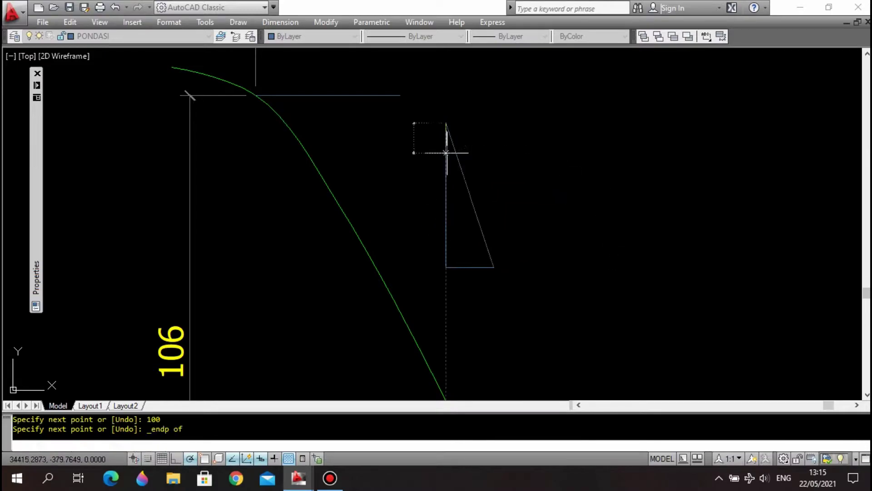
key("Escape")
- Delete the triangle's vertical and horizontal lines, keeping only the sloping line
left_click(448, 140)
left_click(438, 278)
key("Delete")
key("Escape")
- Move the sloping line by its top endpoint onto the channel-side end of the upper horizontal line
left_click(524, 286)
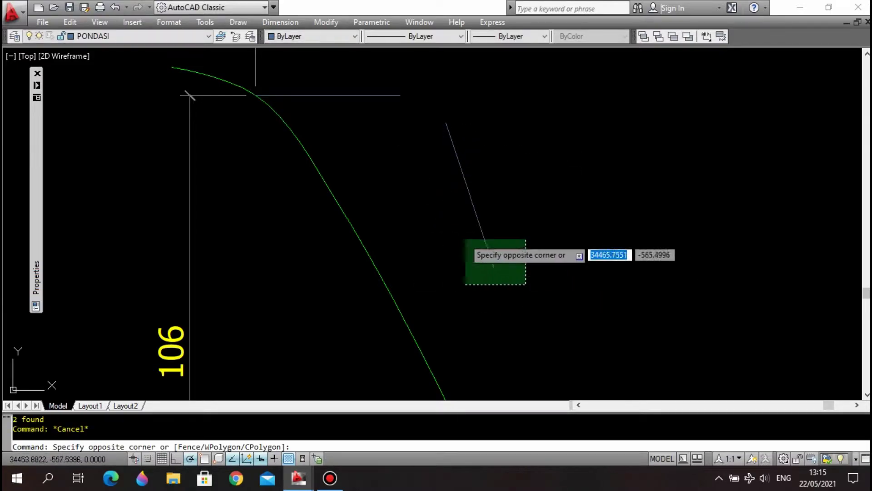
left_click(434, 216)
type("m")
key("Return")
right_click(443, 149, "shift")
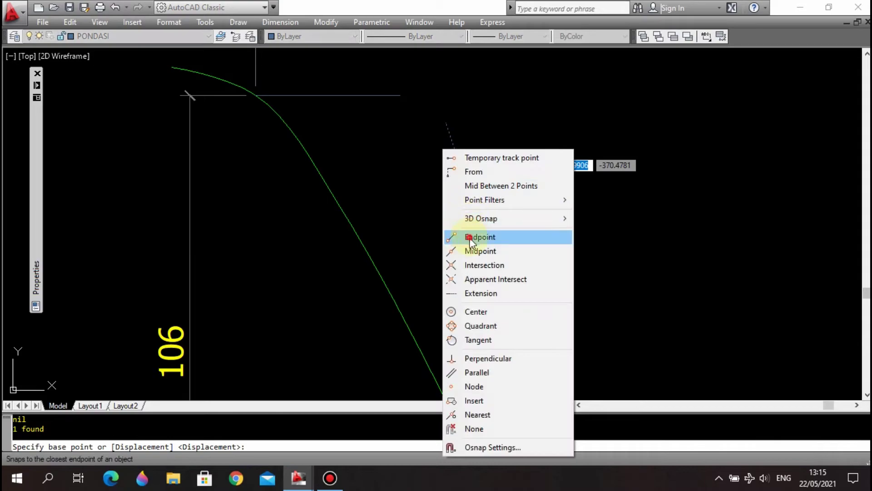
left_click(468, 234)
left_click(447, 124)
right_click(415, 109, "shift")
left_click(449, 195)
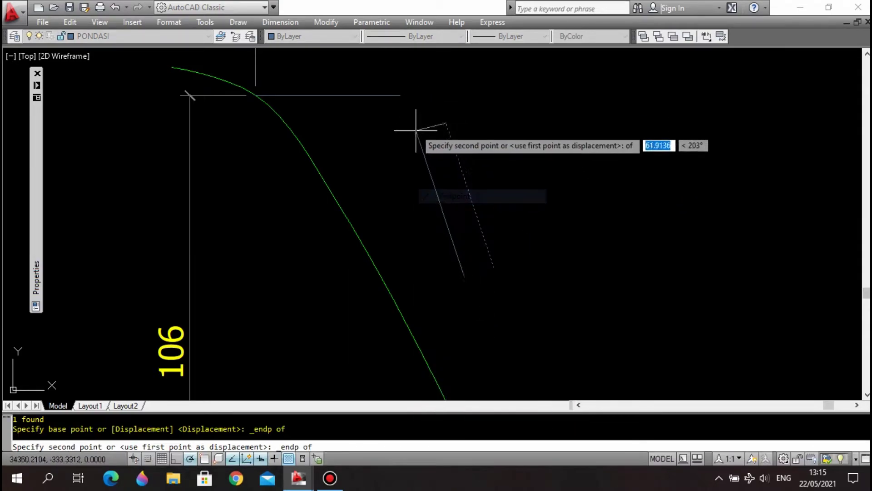
left_click(399, 95)
- Recolour the copied channel profile curve to a tan shade and give it a dashed linetype
scroll(400, 95, "down", 4)
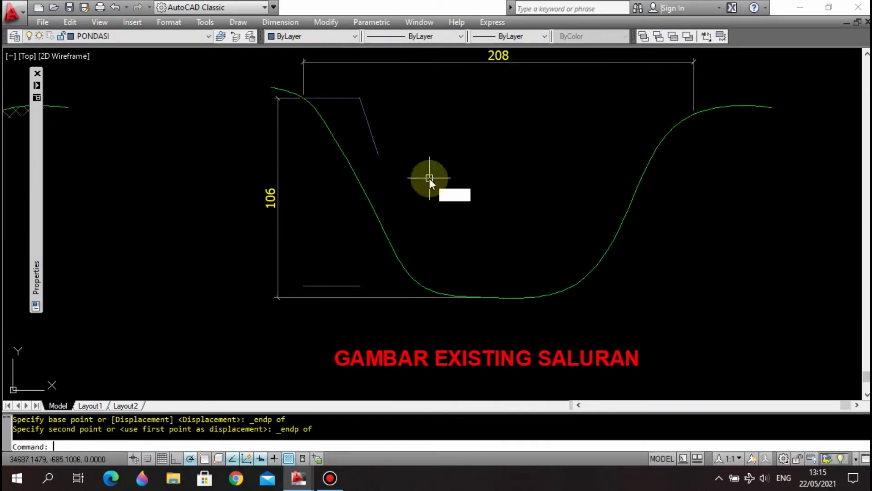
key("Return")
left_click(383, 218)
key("Return")
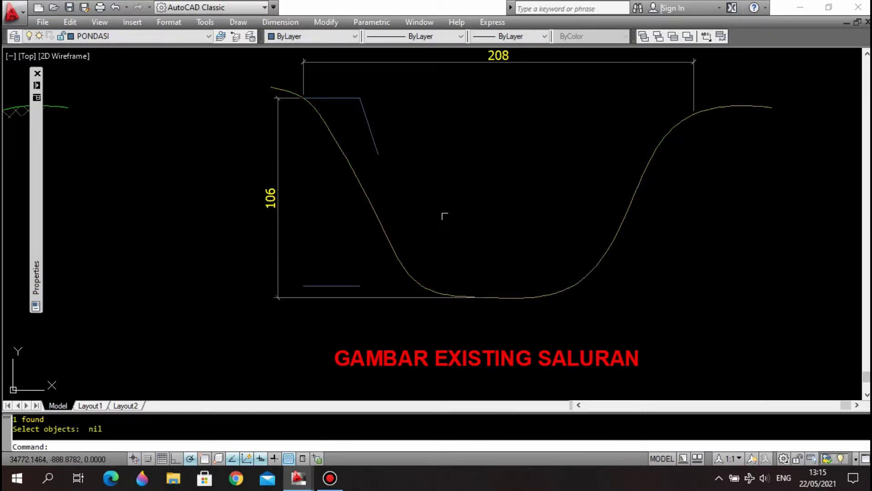
middle_click_drag(447, 216, 478, 220)
key("Escape")
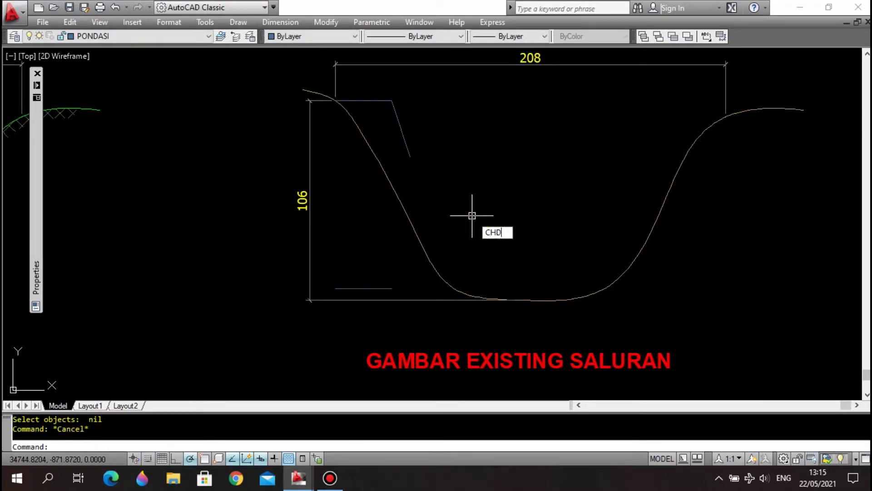
type("CHD")
key("Return")
left_click(424, 245)
key("Return")
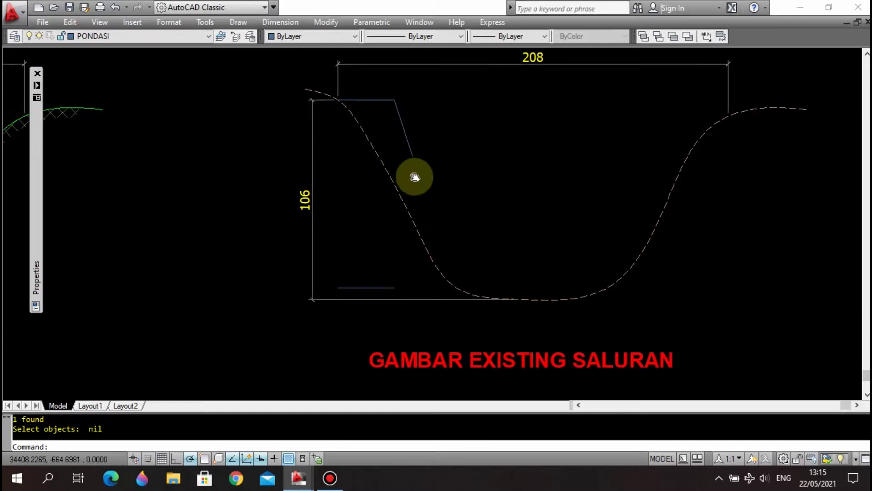
- Extend the sloping line down to the level of the lower horizontal line
middle_click_drag(413, 177, 432, 194)
type("ex")
key("Return")
left_click(407, 296)
key("Return")
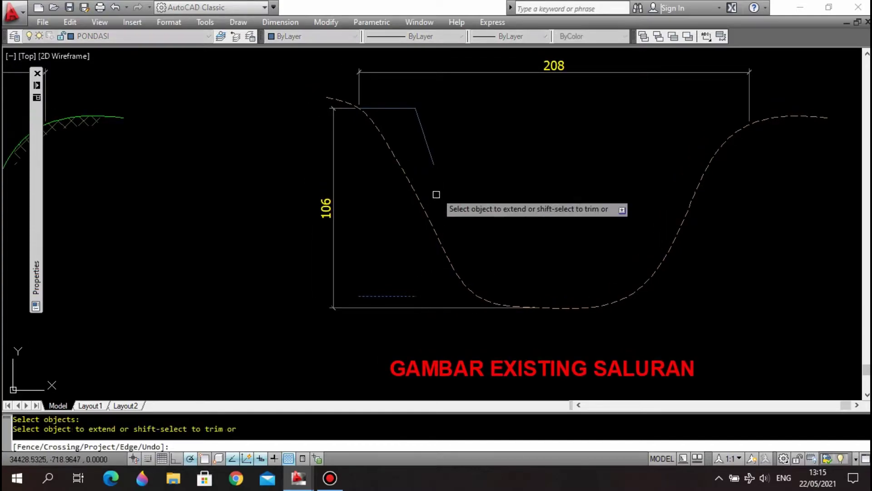
left_click(431, 162)
middle_click_drag(460, 270, 457, 187)
scroll(450, 200, "up", 2)
key("Escape")
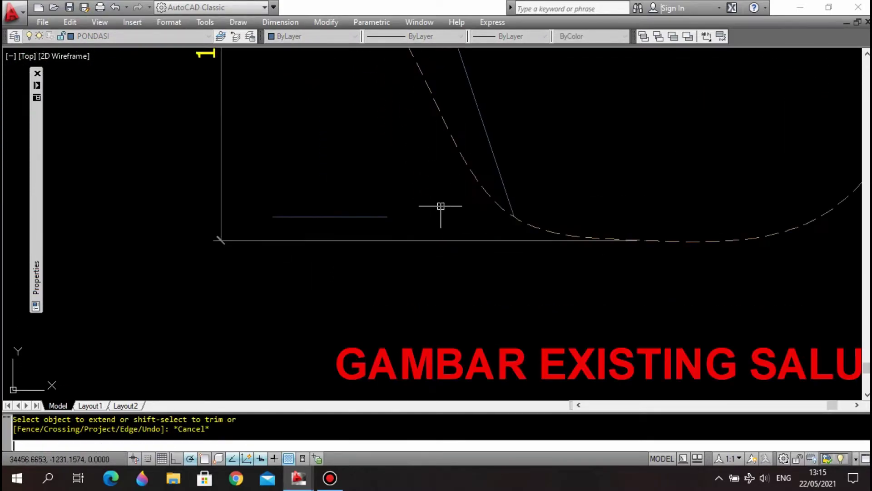
- Draw a 350-unit vertical line downward from the lower end of the sloping line
type("L")
key("Return")
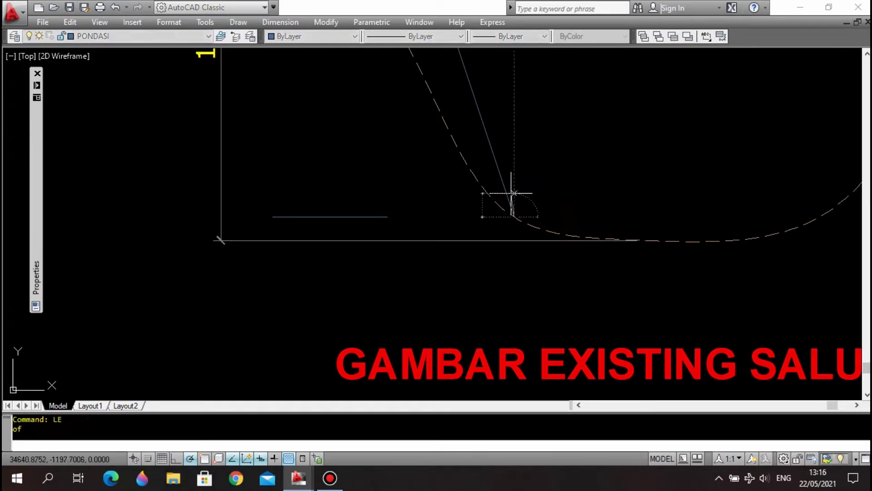
left_click(513, 217)
type("350")
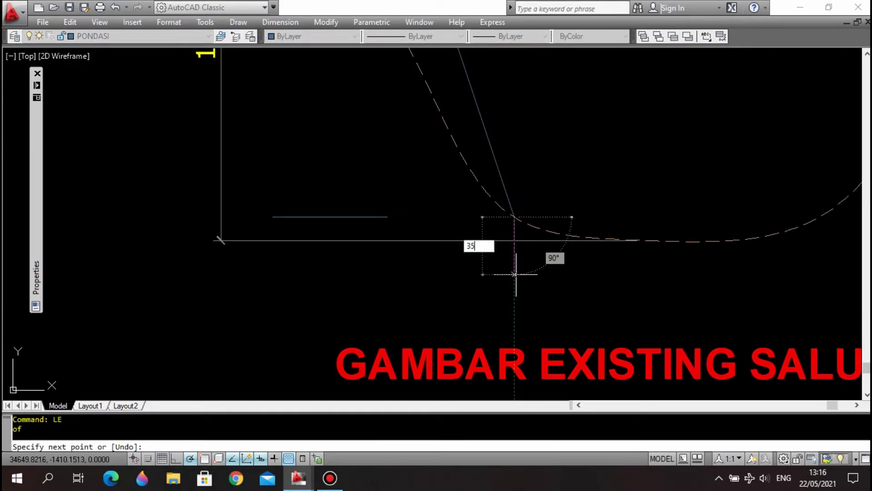
key("Escape")
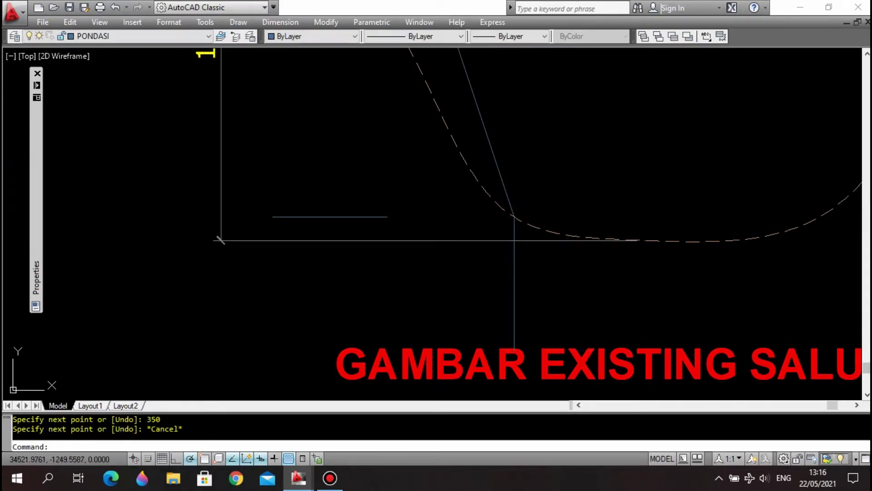
- Copy the 350-unit vertical line 300 units horizontally to the left
scroll(508, 237, "down", 3)
type("E")
key("Return")
left_click(510, 265)
key("Return")
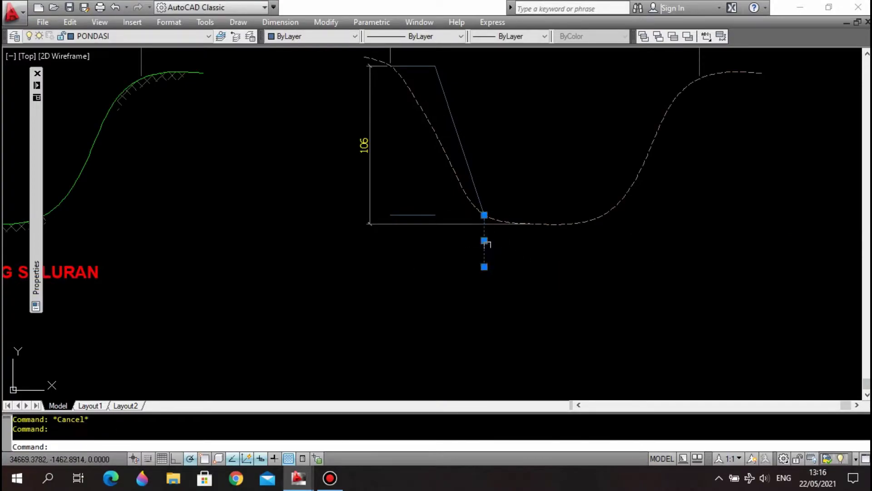
type("CO")
key("Return")
left_click(510, 245)
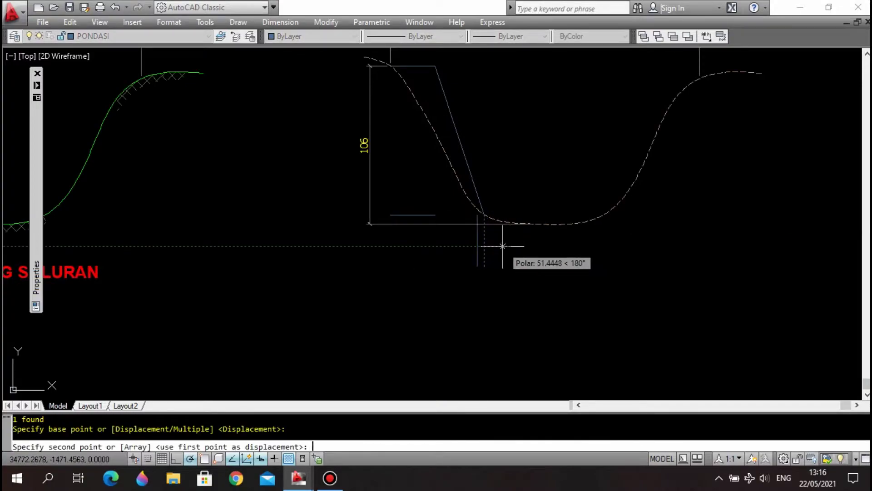
type("300")
key("Return")
key("Escape")
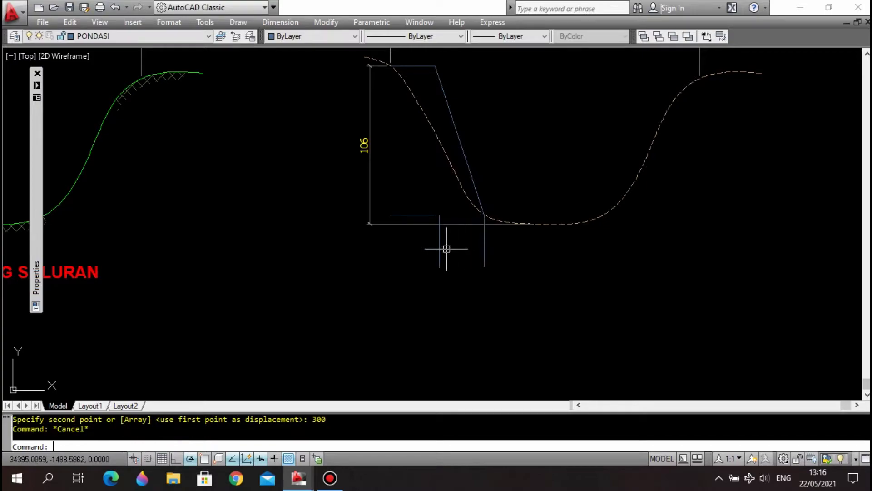
- Draw a horizontal line joining the lower ends of the two vertical lines and remove the short leftover horizontal line beside them
key("Return")
left_click(439, 266)
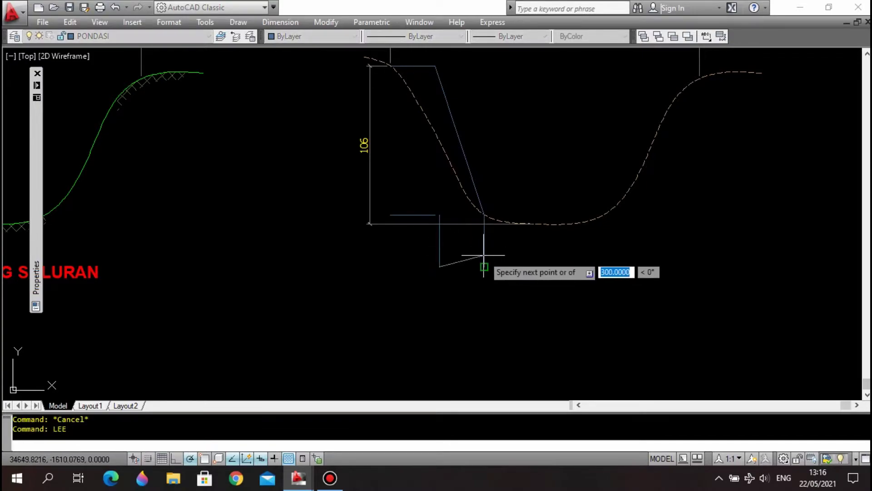
left_click(484, 266)
key("Escape")
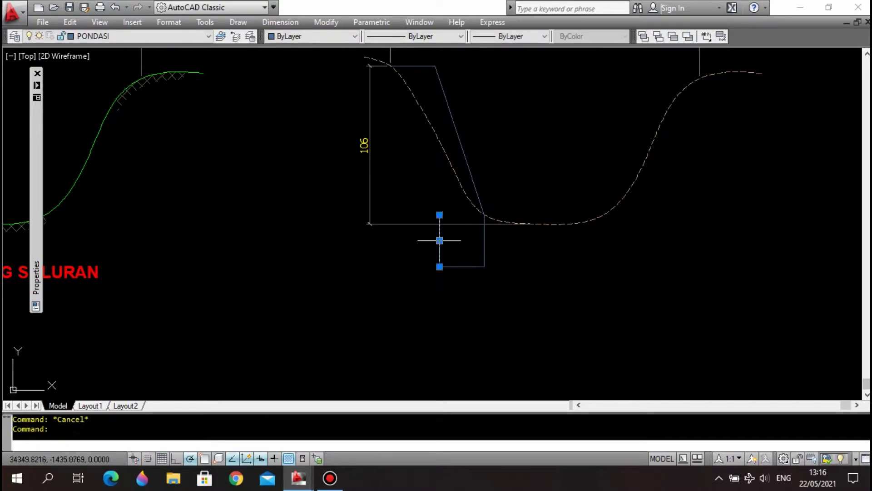
- Stretch the upper end of the left vertical line to the left endpoint of the wall's top line
left_click(440, 215)
right_click(439, 215, "shift")
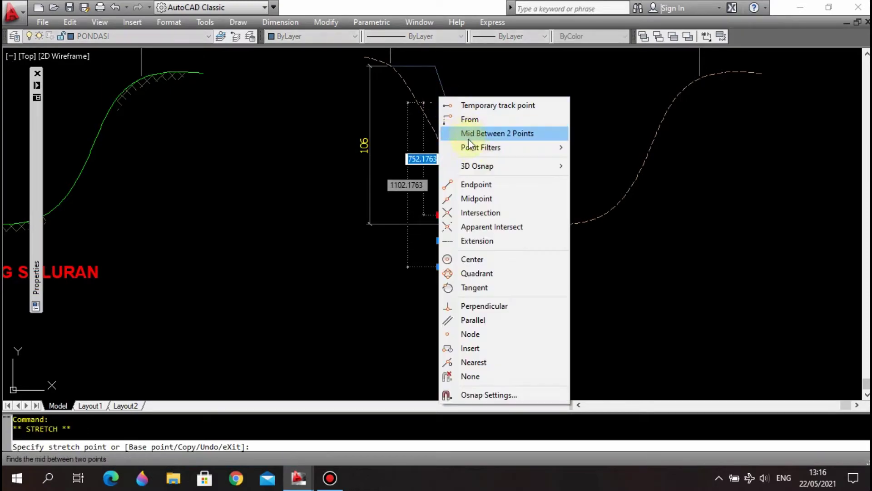
left_click(467, 181)
key("Escape")
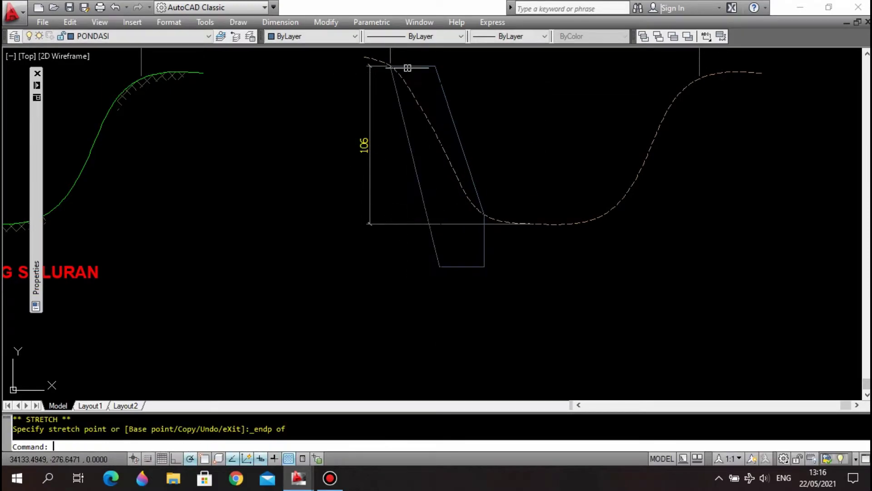
- Delete the 106 height dimension and the horizontal guide line at the channel bed
left_click(361, 233)
mouse_move(462, 161)
middle_mouse_down()
mouse_move(450, 267)
mouse_move(505, 197)
middle_mouse_up()
key("Escape")
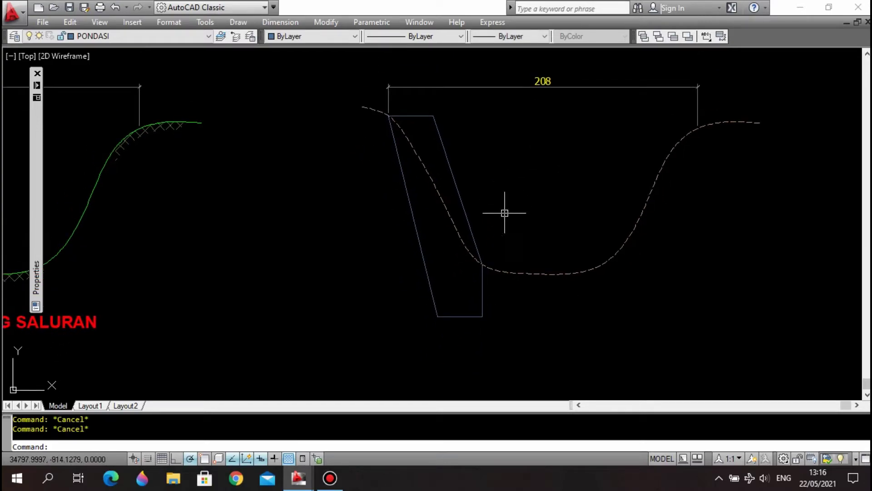
- Join all the wall outline segments into a single polyline
type("PE")
key("Return")
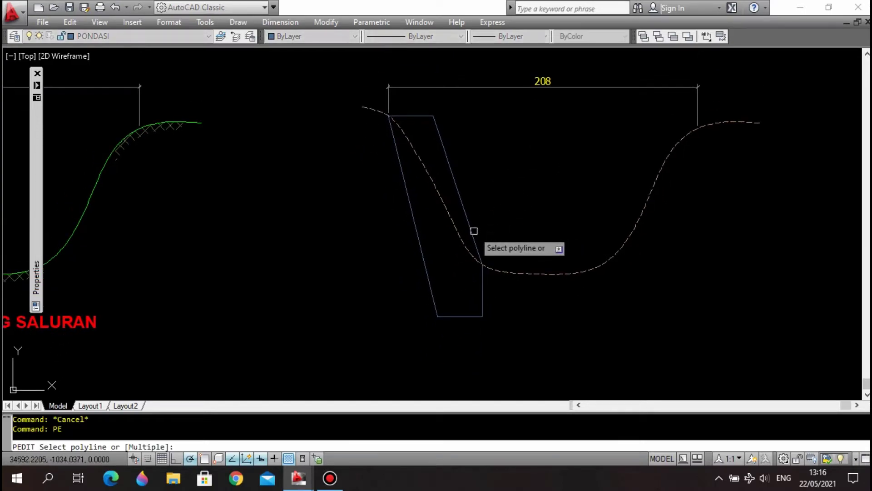
left_click(473, 231)
key("Return")
type("J")
key("Return")
left_click(472, 230)
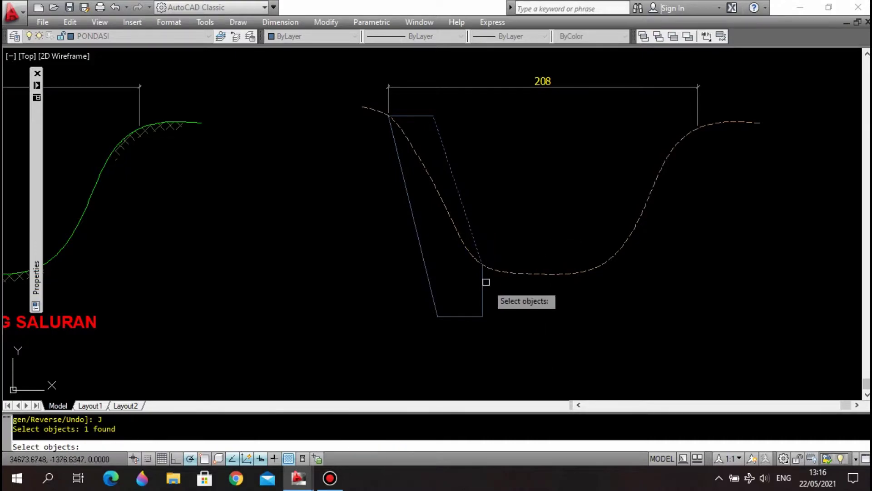
left_click(486, 281)
left_click(423, 325)
left_click(418, 114)
key("Return")
key("Return")
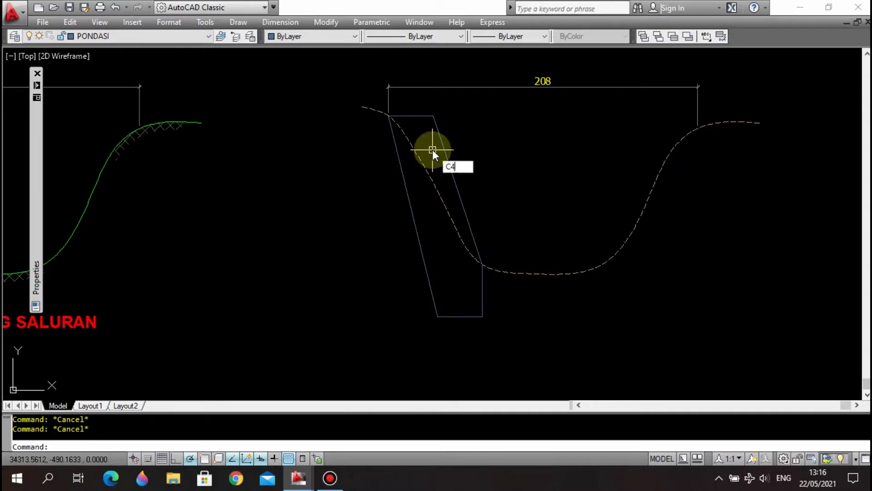
- Change the joined wall outline's color to cyan, color 4
type("C4")
key("Return")
left_click(443, 143)
key("Return")
middle_click_drag(472, 171, 522, 200)
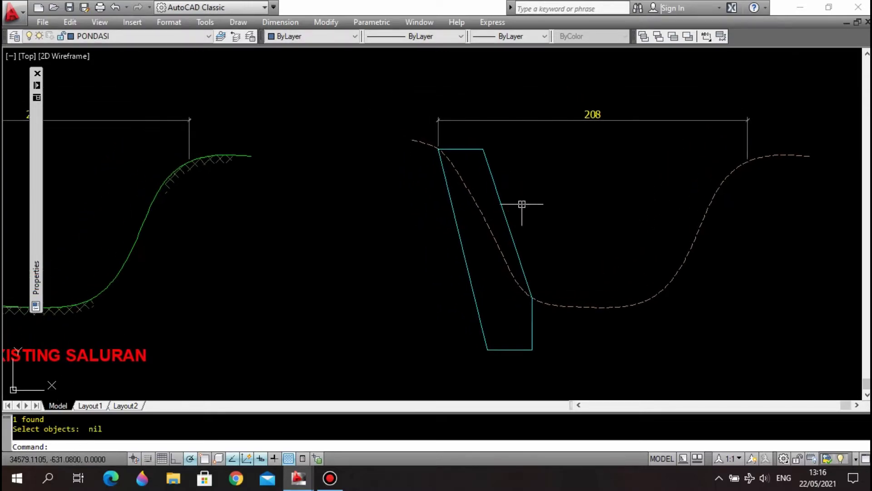
- Set the linetype scale of the dashed channel profile curve to 2
scroll(481, 146, "up", 1)
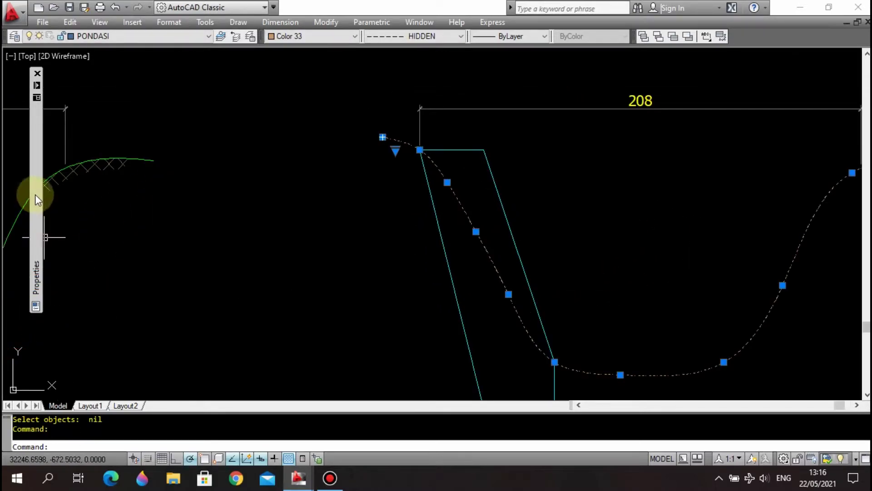
mouse_move(38, 200)
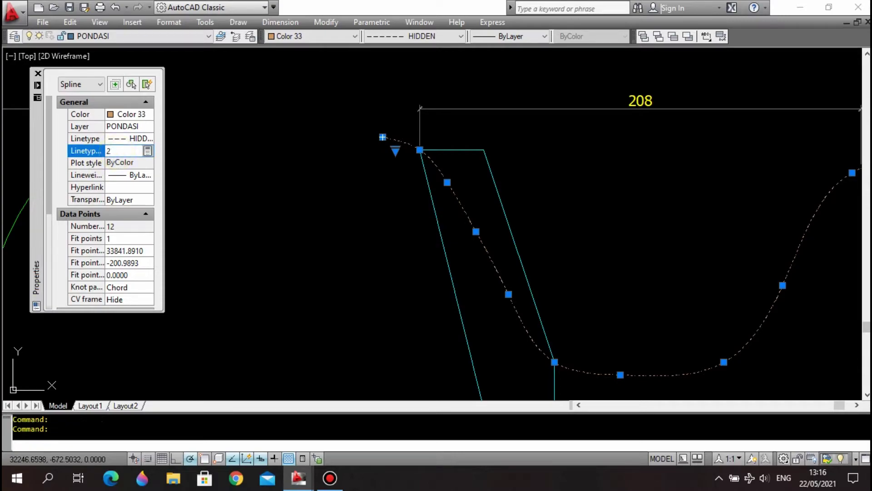
left_click(118, 160)
key("Escape")
key("Escape")
middle_click_drag(566, 200, 501, 144)
scroll(504, 177, "down", 2)
middle_click_drag(504, 177, 508, 179)
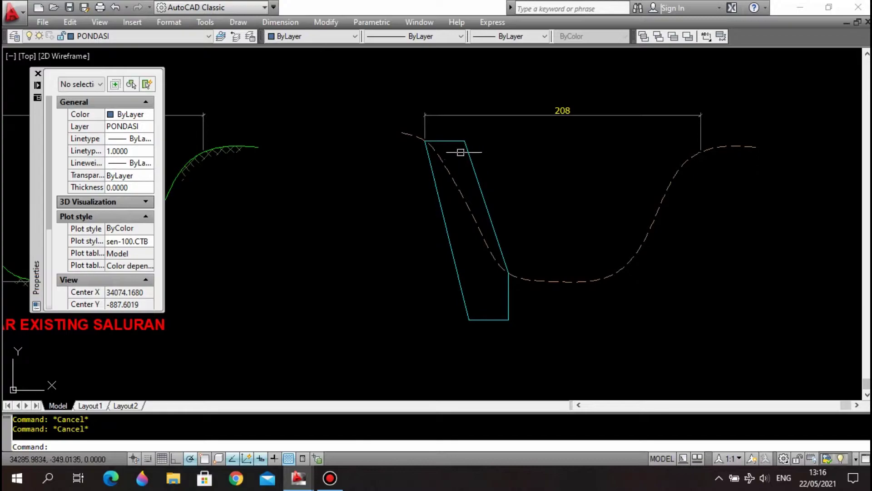
- Make the PLASTER layer current and align the UCS with the wall's sloping inner face
scroll(437, 122, "up", 3)
left_click(504, 177)
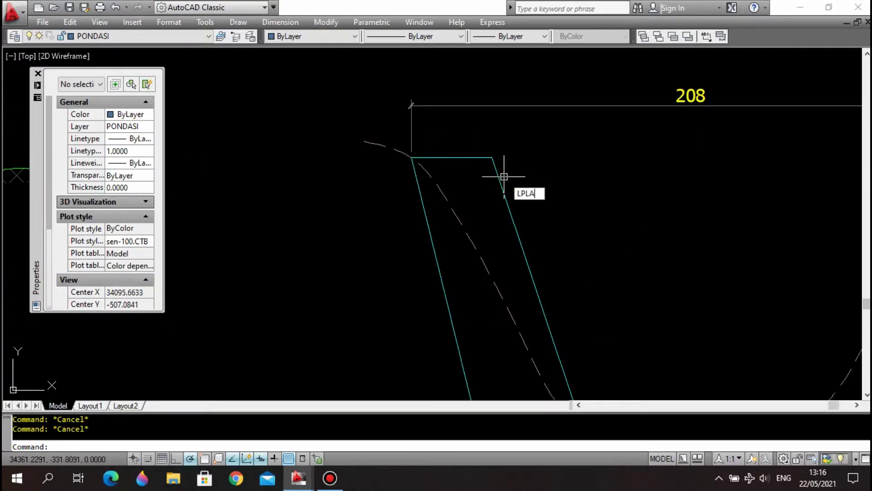
type("LPLA")
key("Return")
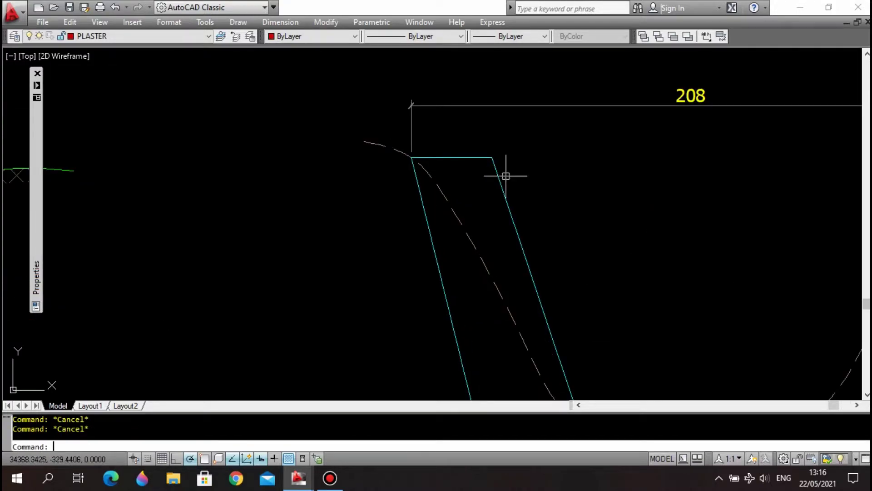
type("YE")
key("Return")
left_click(497, 173)
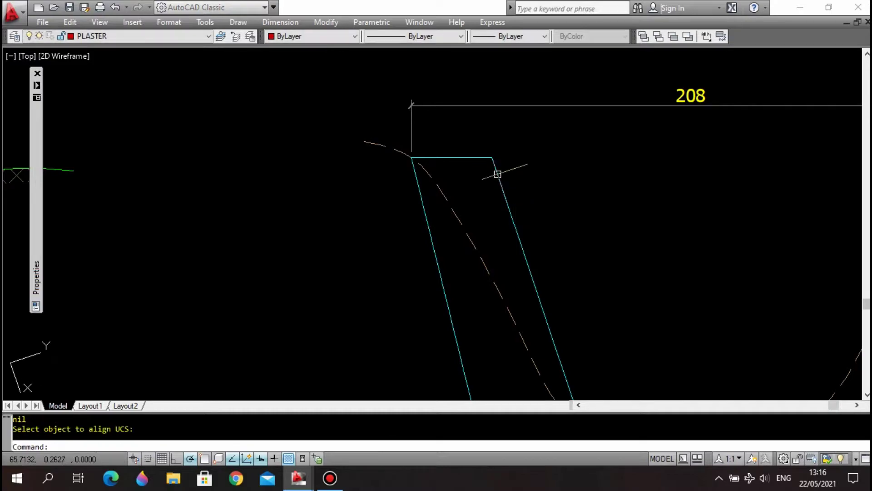
- From the wall's top right corner, draw plaster lines 80 along the slope, 20 outward and about 151 back parallel, then restore the original UCS
scroll(495, 150, "up", 3)
type("LE")
key("Return")
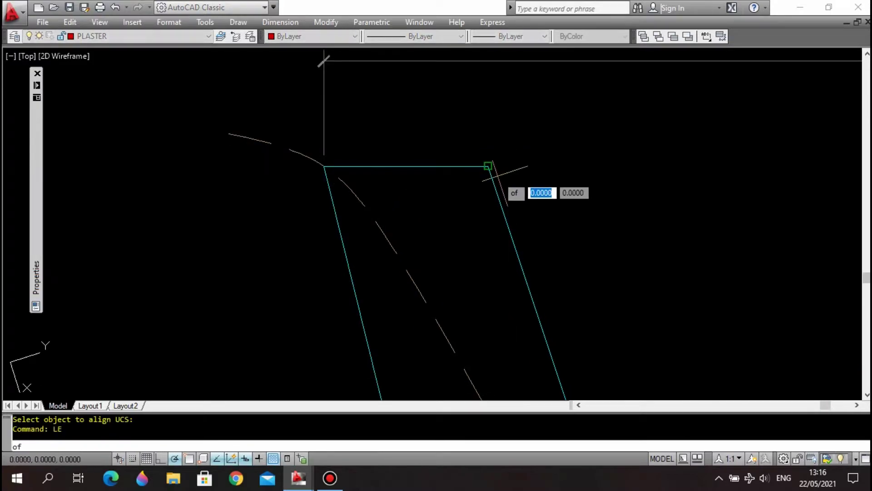
left_click(490, 167)
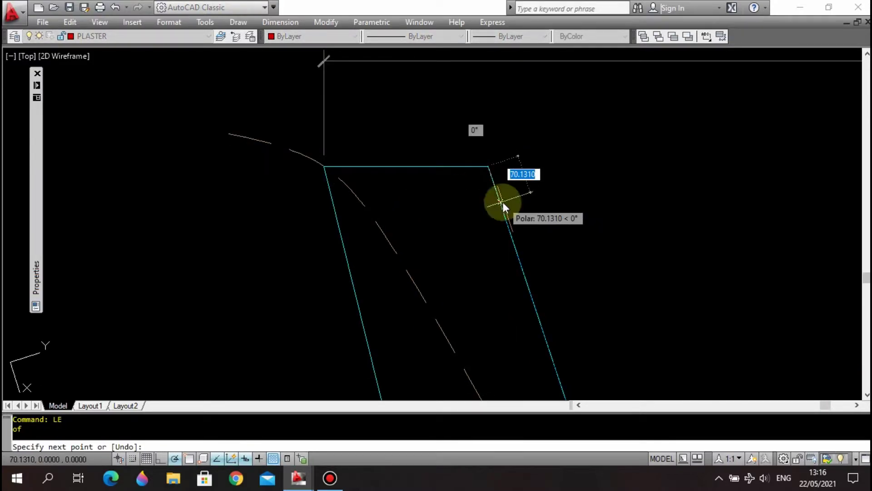
type("80")
key("Return")
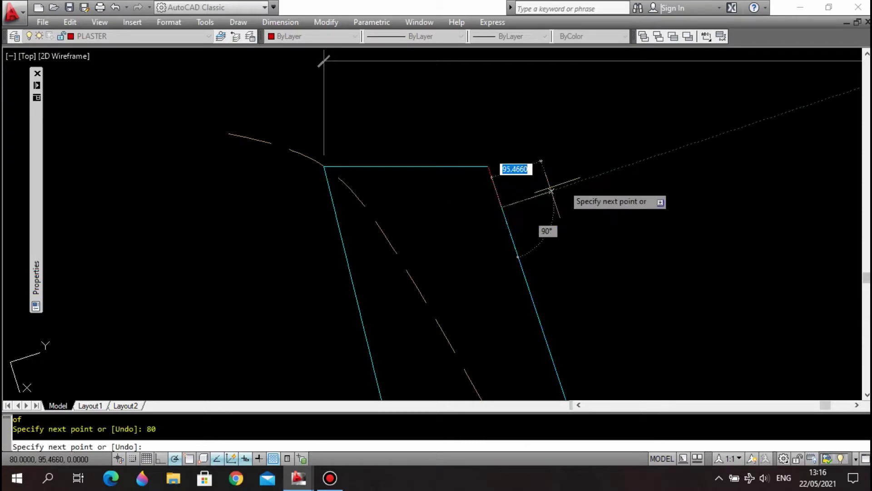
type("20")
key("Return")
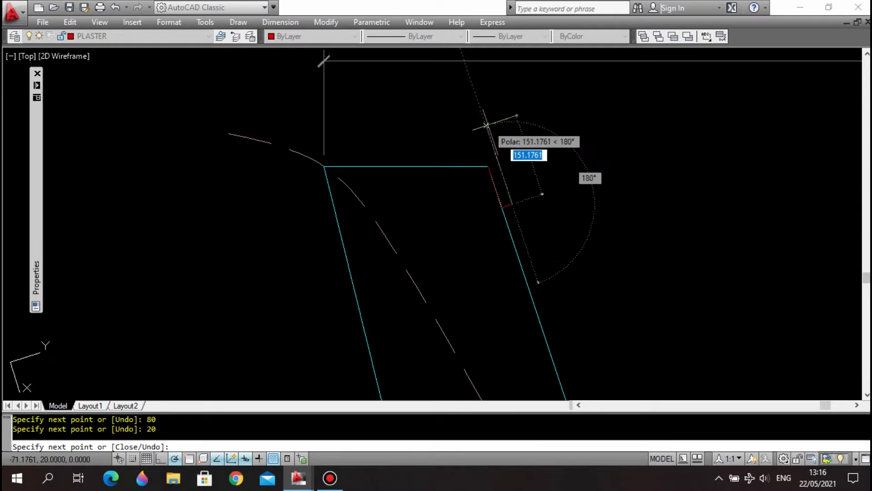
key("Escape")
key("Escape")
key("Escape")
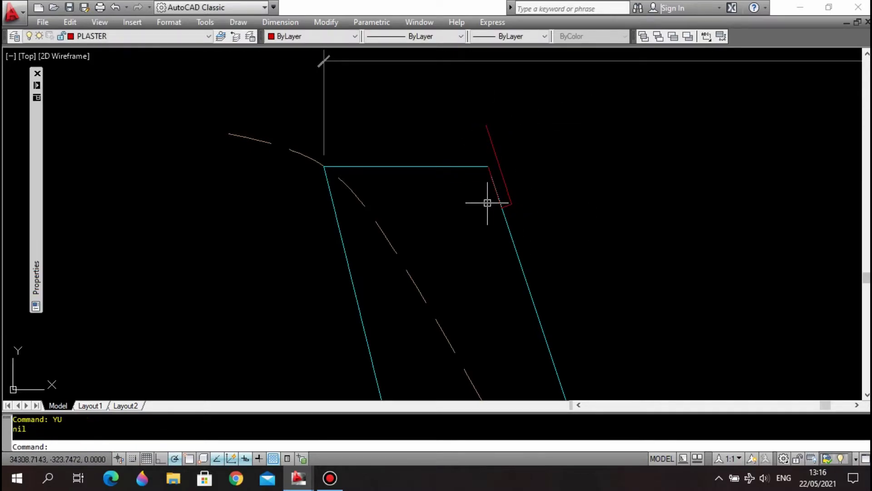
- Erase the 80-unit construction line lying on the wall's sloping face
key("Escape")
scroll(492, 179, "up", 2)
left_click(497, 189)
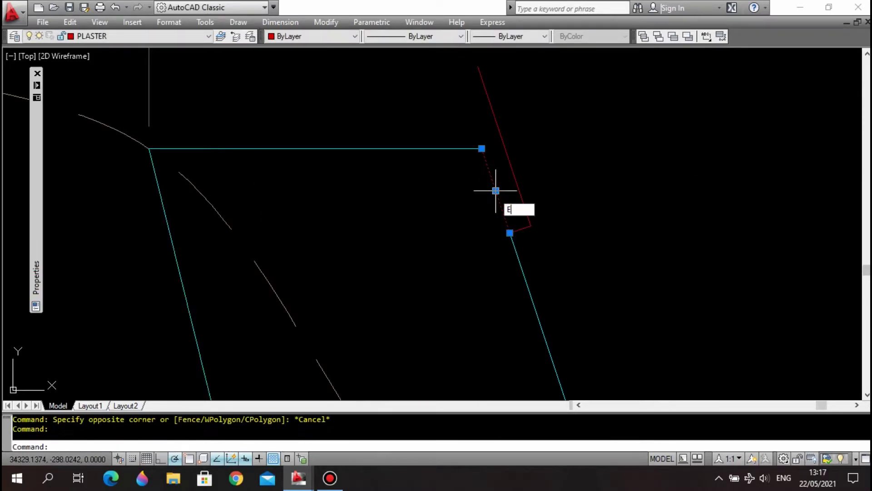
key("Escape")
- Draw a 20-unit vertical line up from the wall's top right corner, followed by a short horizontal line to the left
key("Return")
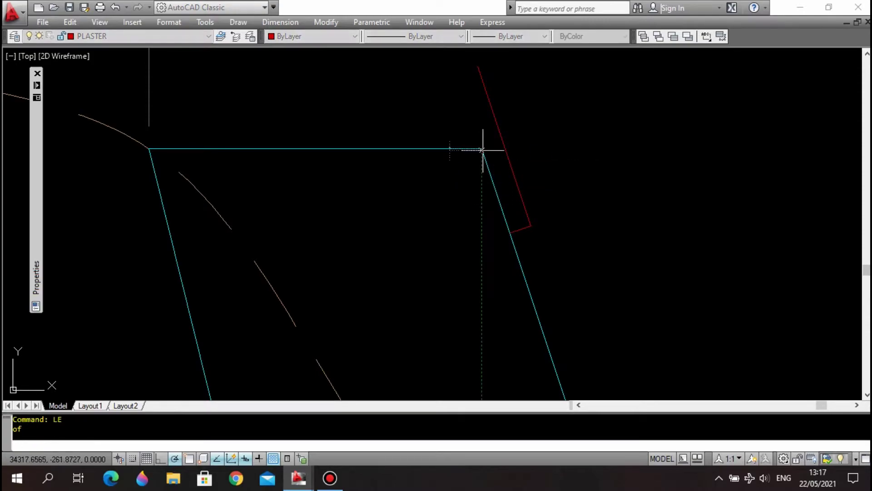
left_click(482, 148)
type("20")
key("Return")
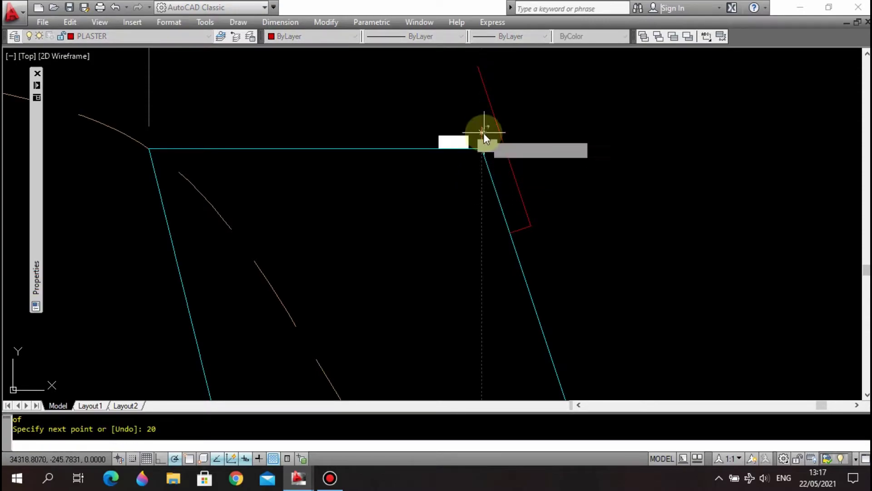
left_click(390, 126)
key("Escape")
- Extend the short horizontal plaster line to meet the sloping plaster line
type("ex")
key("Return")
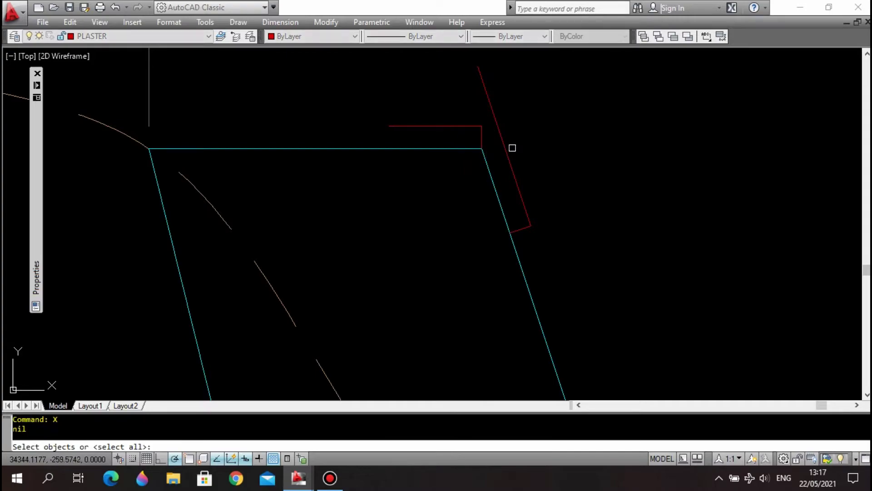
left_click(504, 146)
key("Return")
key("Escape")
- Erase the 20-unit vertical construction line at the wall's top right corner
left_click(469, 116)
left_click(500, 162)
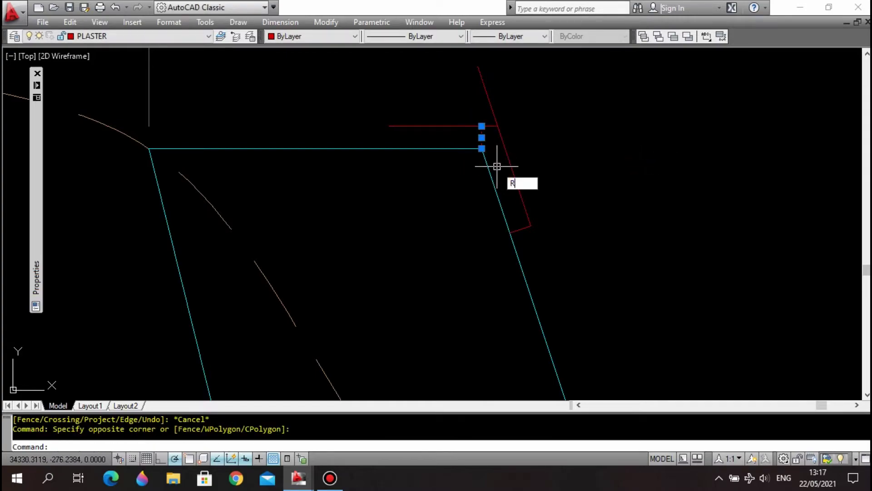
key("Escape")
left_click(487, 145)
key("Delete")
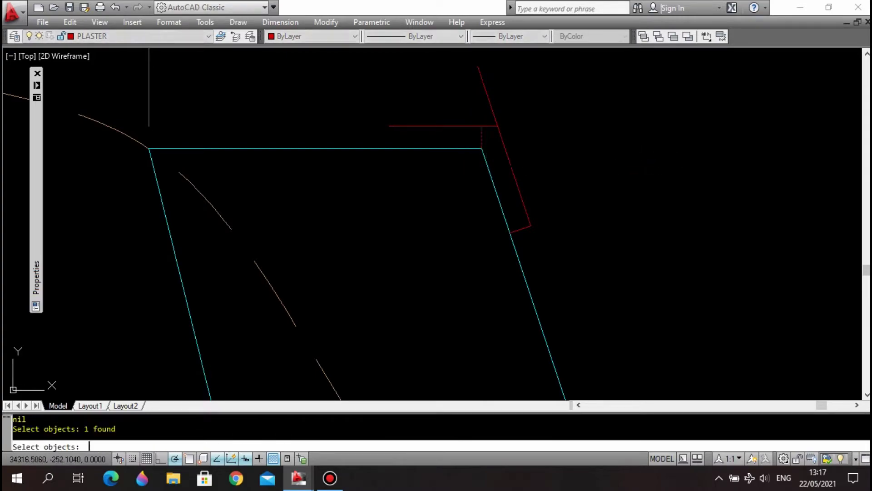
- Trim the part of the sloping plaster line that projects above the horizontal plaster line
type("t")
key("Return")
key("Return")
left_click(487, 104)
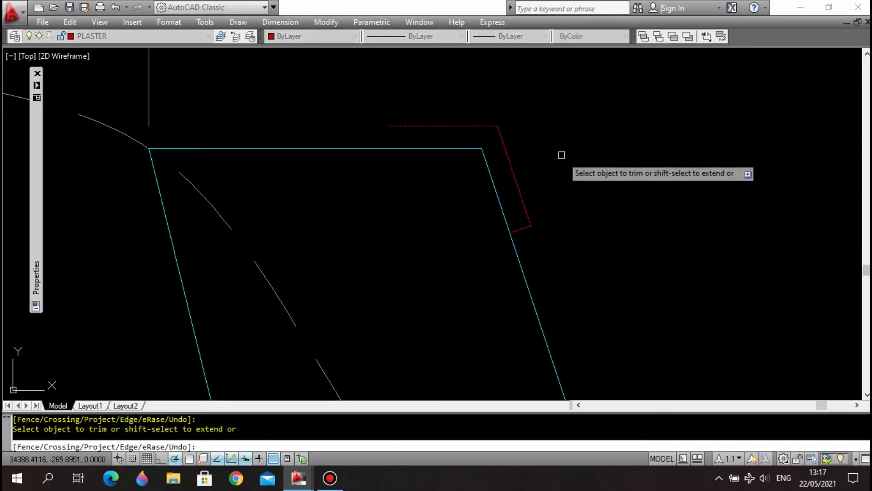
scroll(562, 164, "down", 4)
scroll(378, 147, "up", 4)
key("Escape")
key("Escape")
- Draw a 20-unit line left from the wall's top left corner, continued by a vertical line about 38 units up
type("LE")
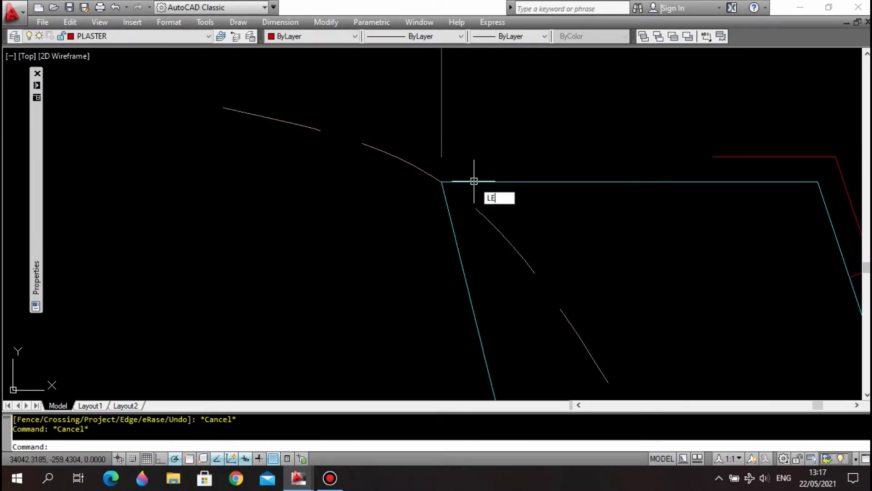
key("Return")
left_click(442, 182)
type("20")
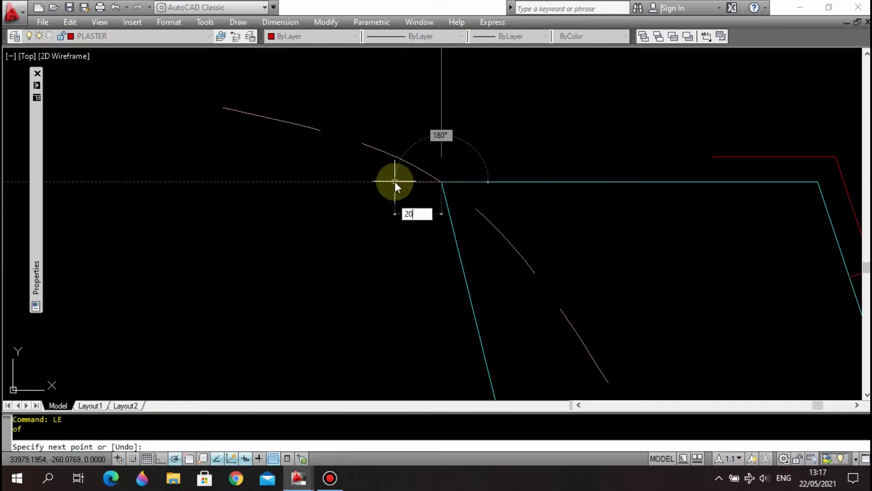
key("Return")
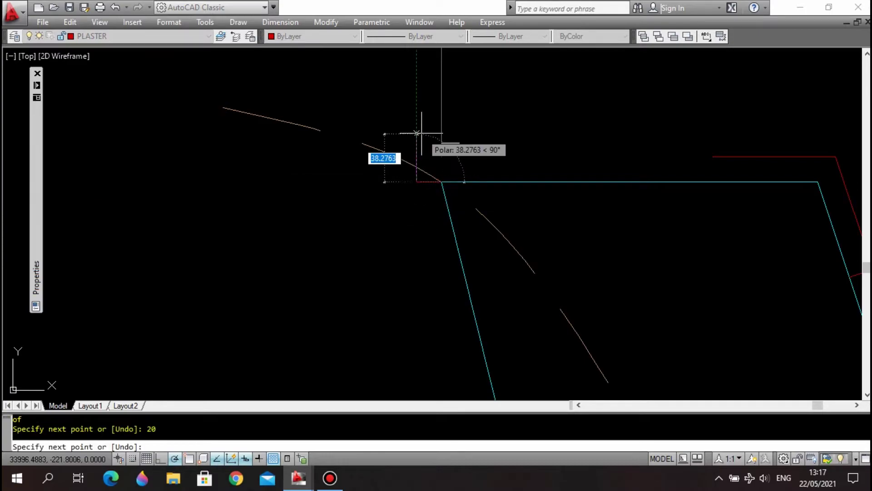
left_click(417, 132)
key("Escape")
- Extend the top plaster line leftward to the new vertical line
type("ex")
key("Return")
left_click(417, 146)
key("Return")
left_click(728, 157)
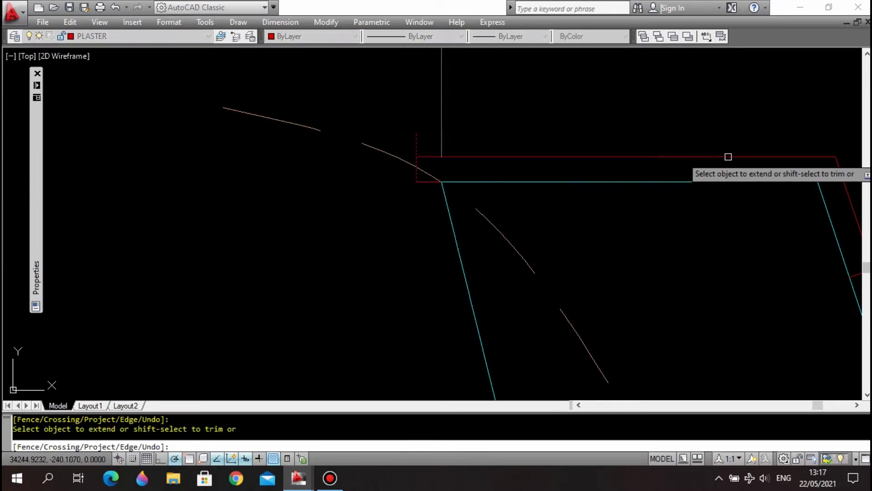
key("Escape")
- Copy the top plaster line 50 units straight down
type("co")
key("Return")
left_click(416, 156)
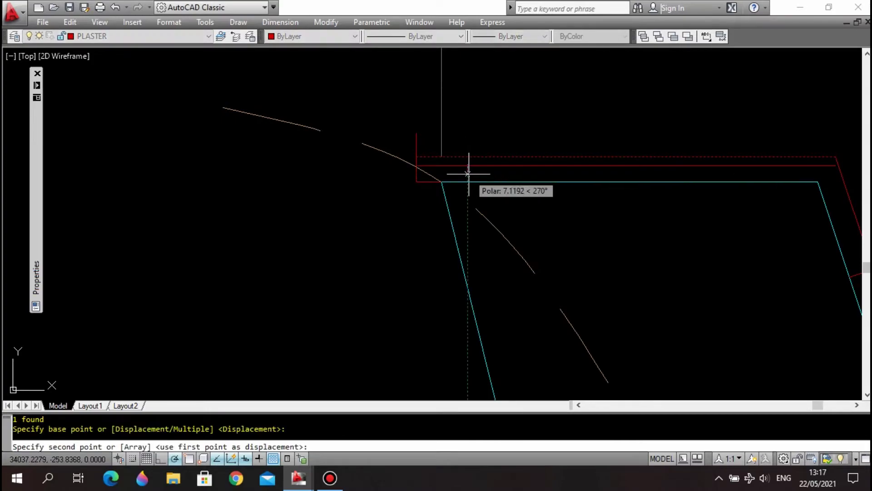
type("50")
key("Return")
key("Escape")
- Extend the left vertical plaster line down to the copied horizontal line
type("ex")
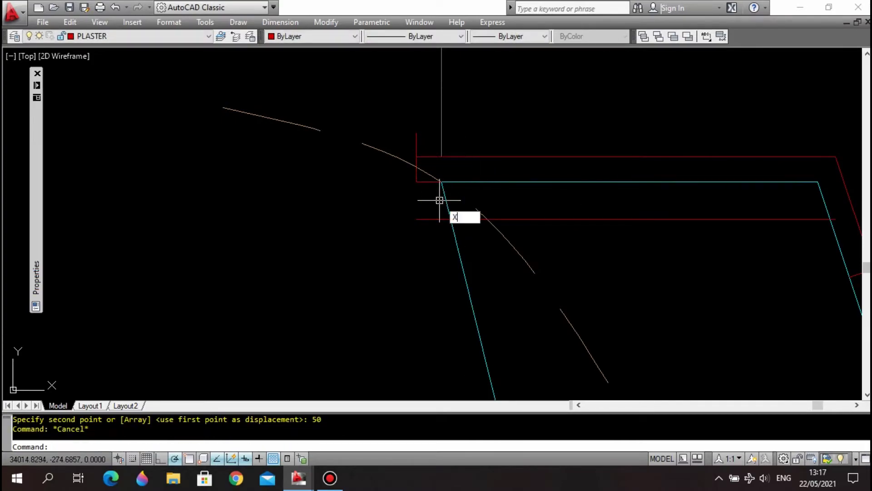
key("Return")
left_click(439, 200)
left_click(419, 243)
key("Return")
key("Escape")
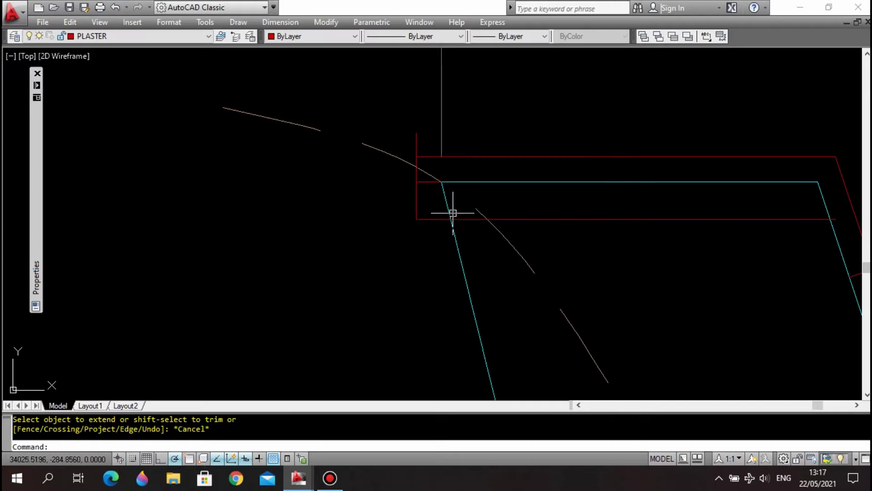
- Break the lower plaster line where it crosses the wall's left face and remove the part beyond it
type("br")
key("Return")
left_click(456, 216)
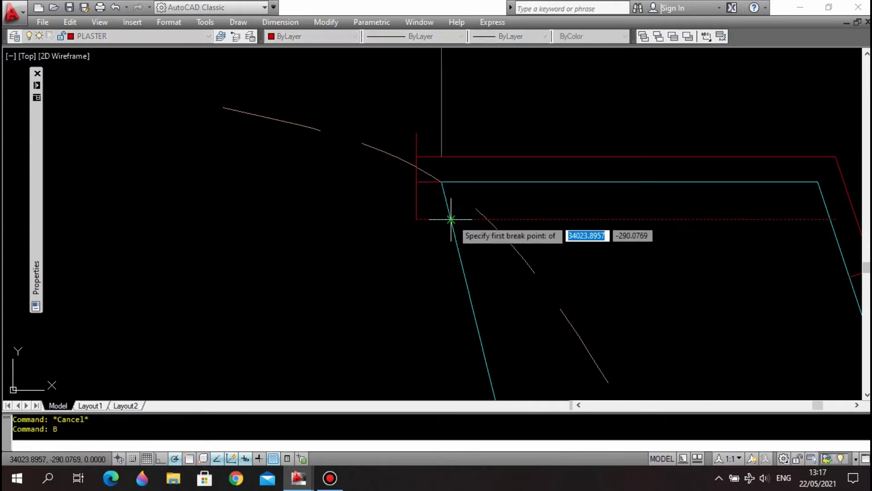
left_click(455, 218)
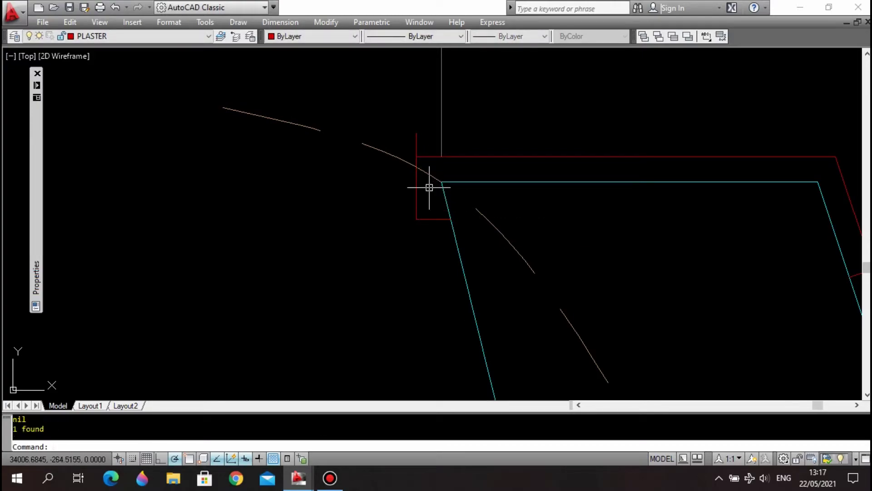
key("Escape")
- Trim the left vertical plaster line where it projects above the top plaster line
type("tr")
key("Return")
left_click(425, 157)
key("Return")
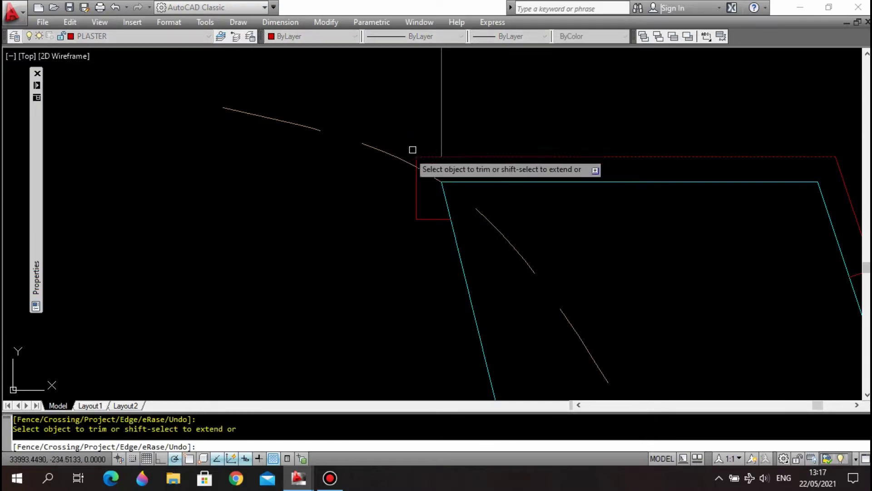
key("Escape")
- Erase the 208 width dimension above the copied channel section
scroll(364, 215, "down", 3)
scroll(475, 185, "down", 1)
type("e")
key("Return")
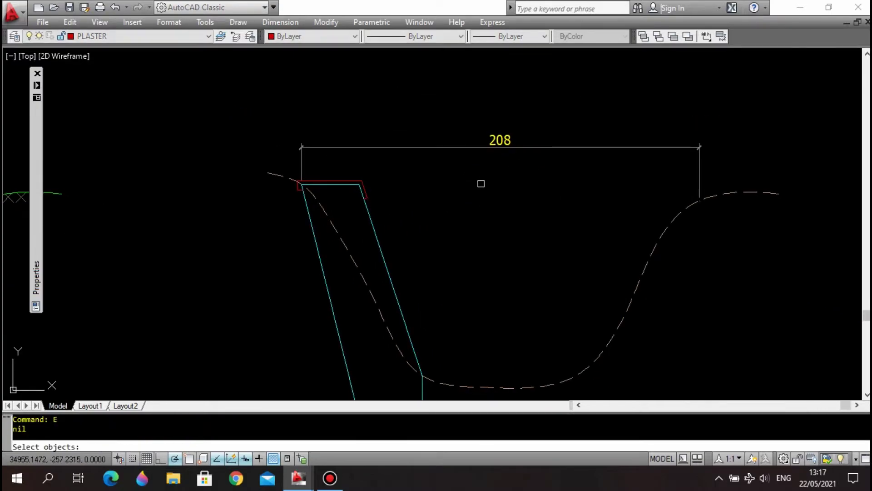
left_click(536, 157)
left_click(470, 136)
key("Return")
- Make H-77 the current layer and draw a small six-sided polygon, inscribed in a circle, in the open area beside the wall
mouse_move(436, 268)
middle_mouse_down()
mouse_move(487, 167)
mouse_move(500, 196)
middle_mouse_up()
middle_click_drag(518, 232, 525, 211)
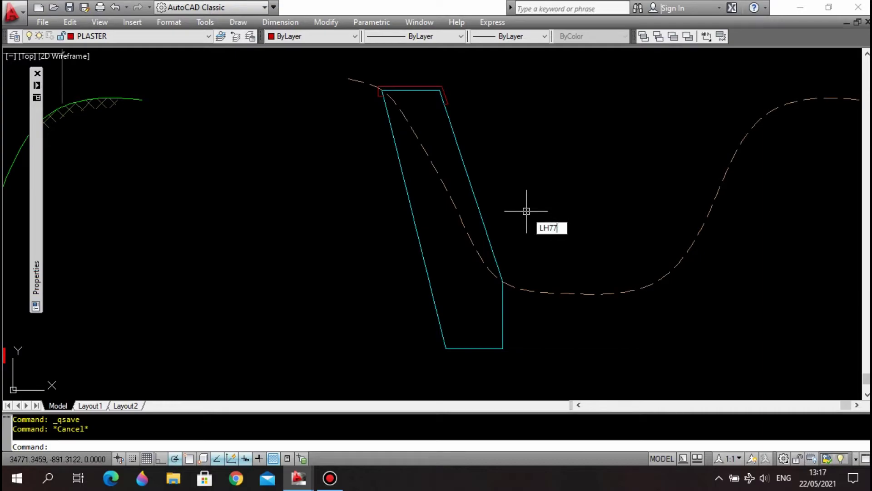
key("Return")
key("Escape")
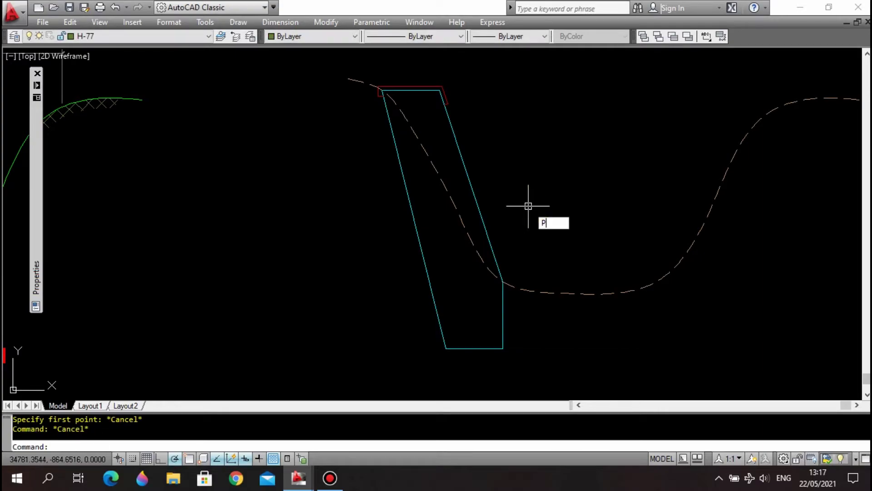
type("POL")
key("Return")
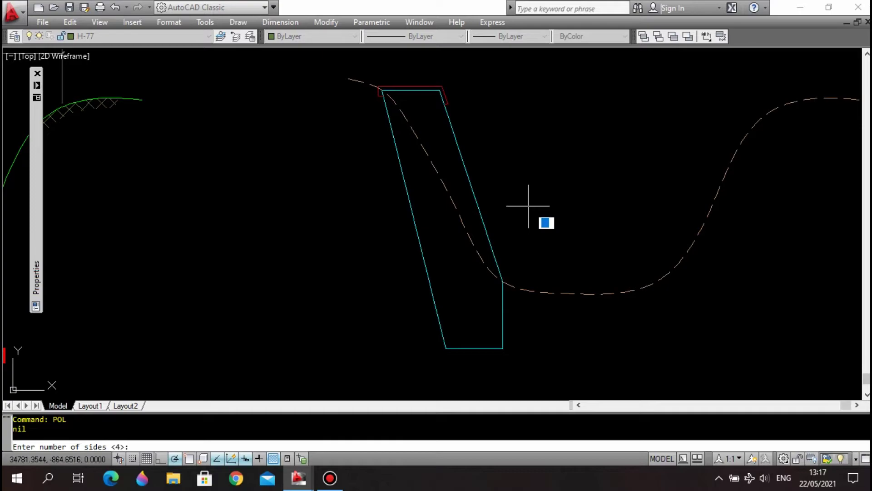
key("Return")
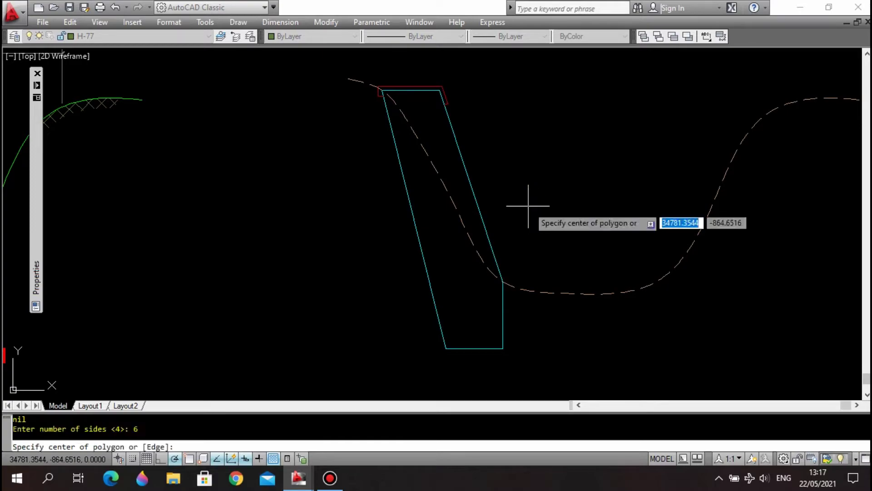
left_click(528, 206)
key("Return")
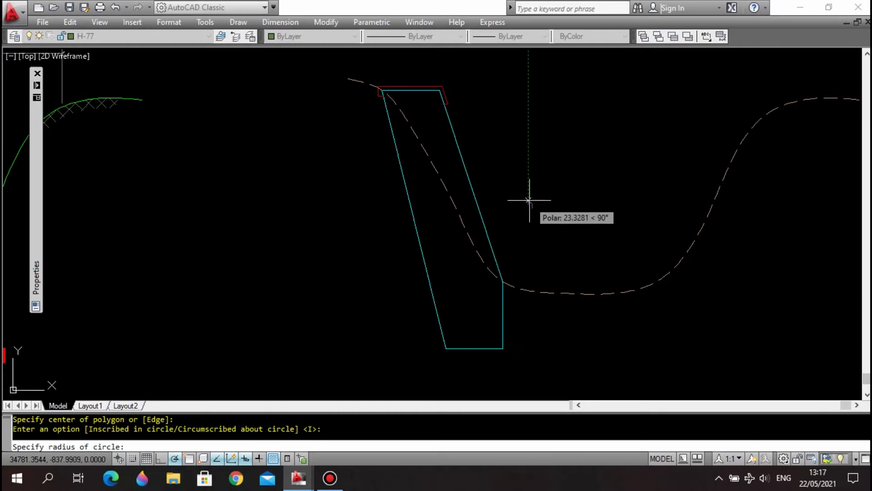
left_click(529, 198)
key("Escape")
- Copy the hexagon about 76 units horizontally to the right
scroll(529, 200, "up", 3)
left_click(528, 206)
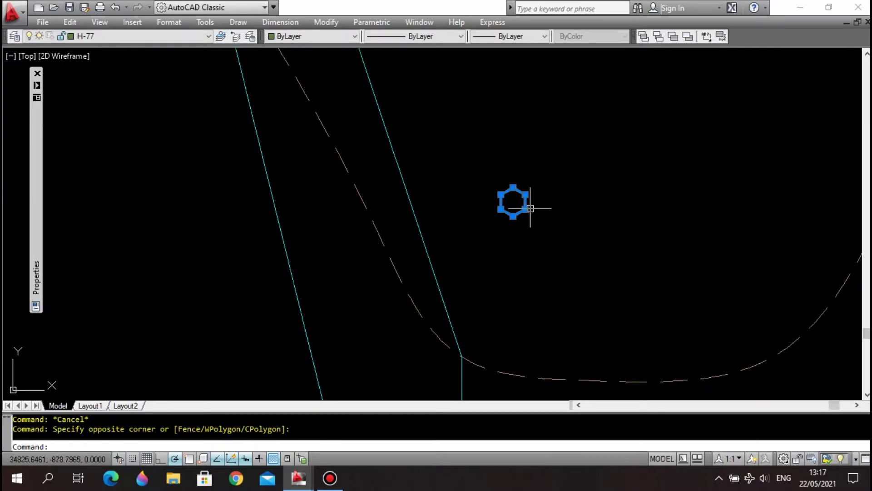
key("Return")
left_click(553, 194)
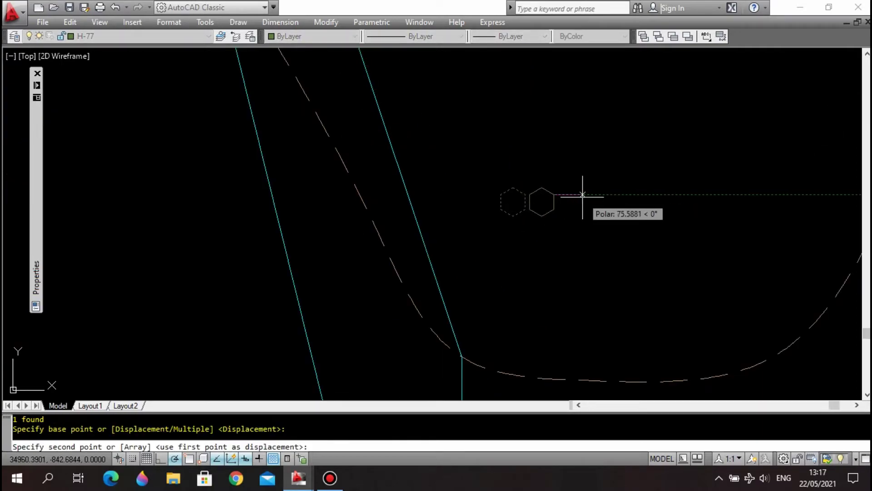
left_click(582, 195)
key("Escape")
- Copy one hexagon to a spot centred above the other two to form a triangular stone symbol
scroll(546, 189, "up", 5)
left_click(547, 189)
left_click(539, 213)
type("c")
key("Return")
left_click(558, 251)
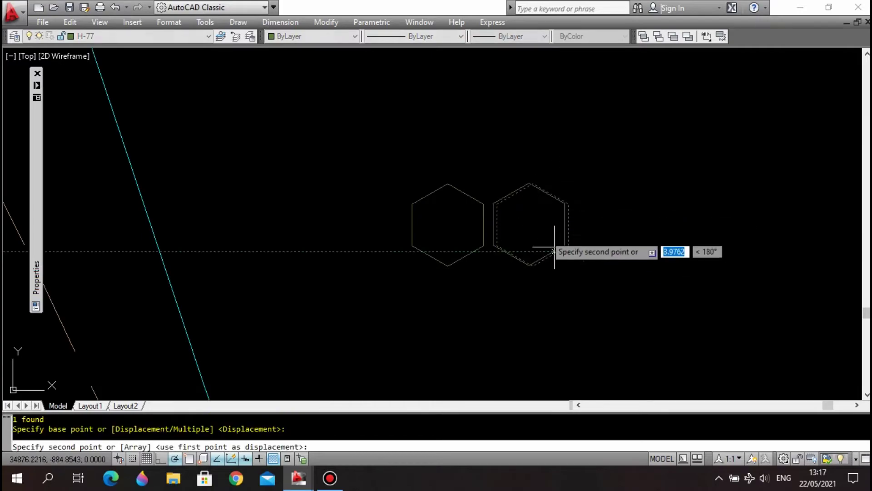
scroll(554, 250, "down", 3)
left_click(519, 176)
scroll(574, 214, "down", 2)
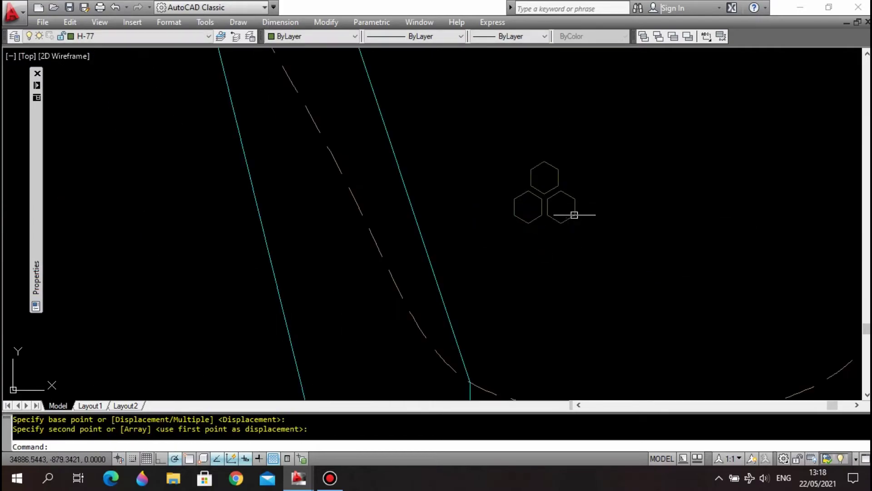
- Move the three-hexagon stone symbol into the upper part of the wall
left_click(574, 214)
left_click(526, 180)
type("c")
key("Return")
scroll(627, 206, "down", 2)
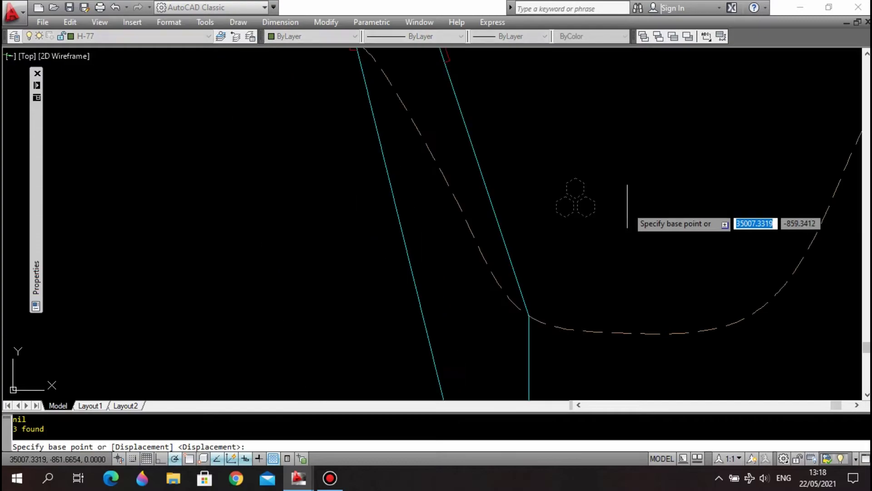
left_click(627, 206)
left_click(466, 111)
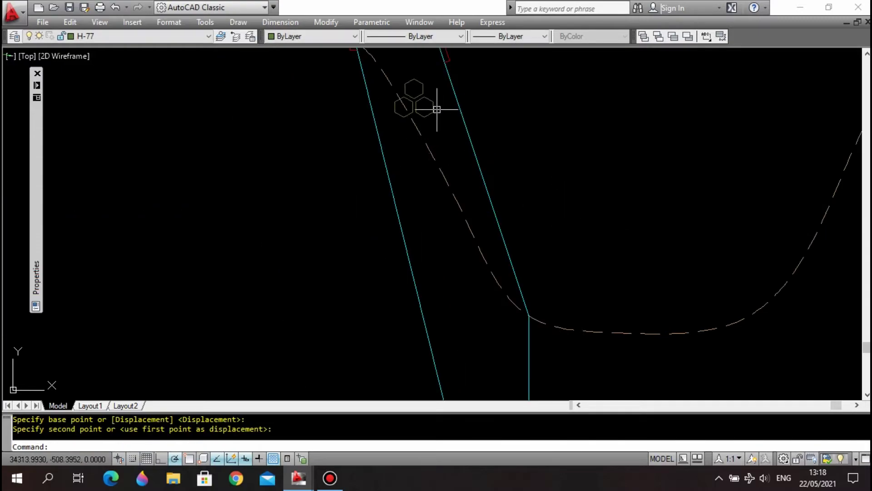
- Copy the three-hexagon stone symbol to the middle of the wall and again to its foundation
type("CM")
key("Return")
left_click(420, 107)
left_click(411, 90)
key("Return")
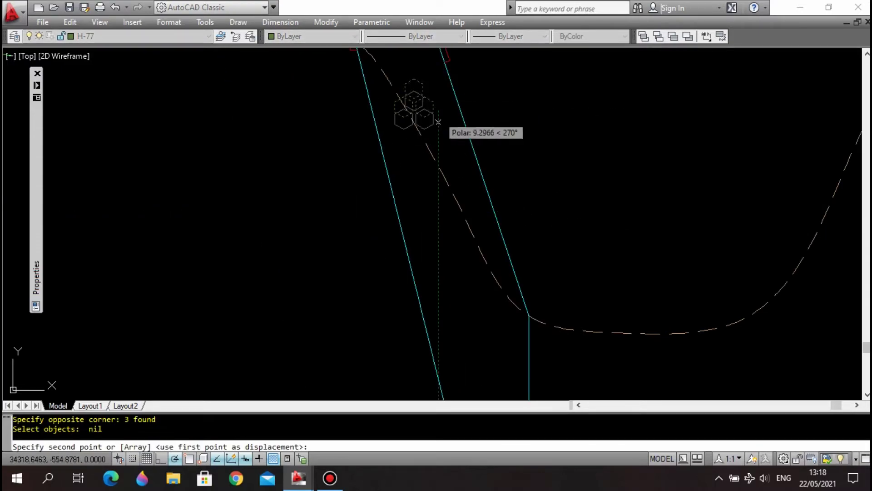
left_click(473, 218)
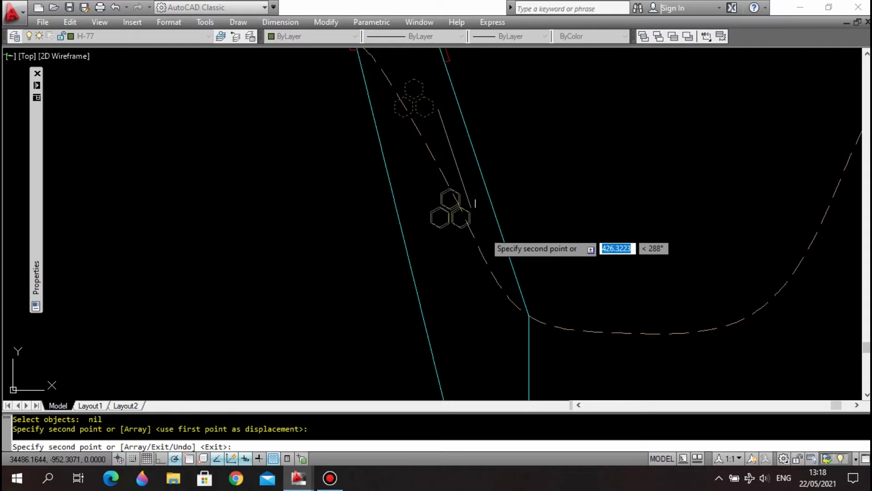
left_click(511, 359)
key("Escape")
scroll(490, 186, "down", 5)
scroll(504, 175, "up", 2)
key("Escape")
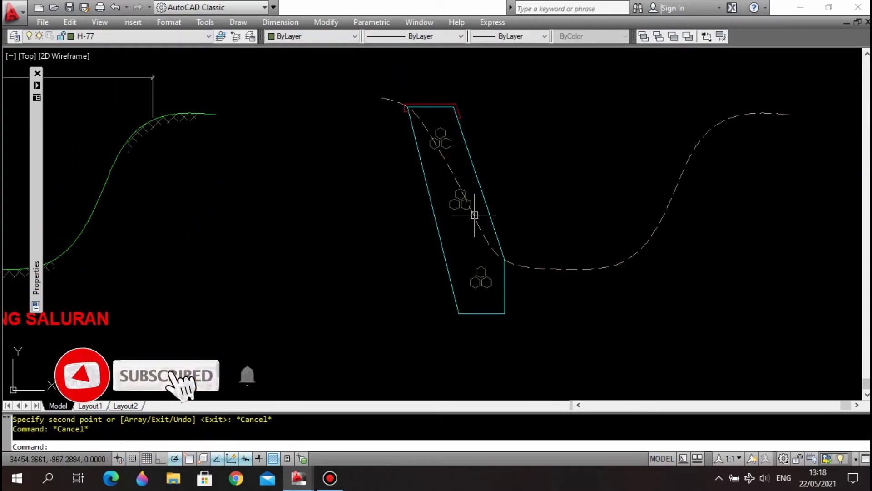
- Make layer 0 current and change the dashed existing channel line to that layer
left_click(474, 216)
key("Escape")
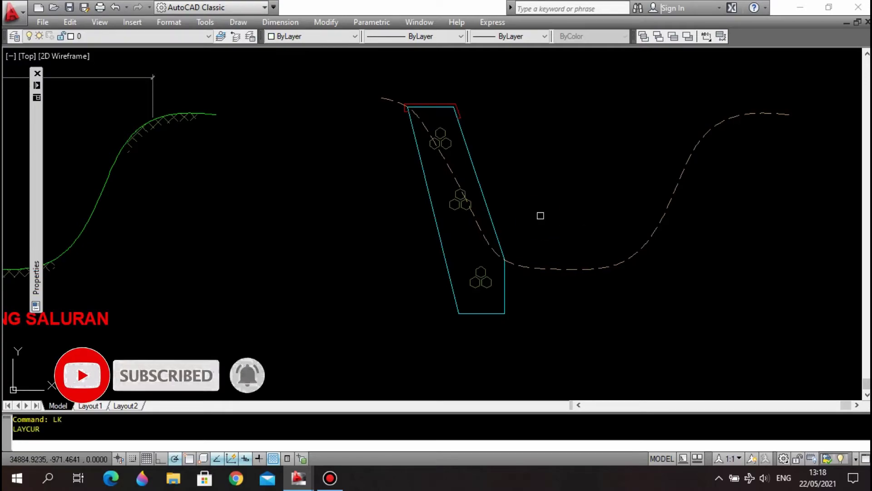
left_click(571, 253)
left_click(554, 283)
key("Return")
key("Escape")
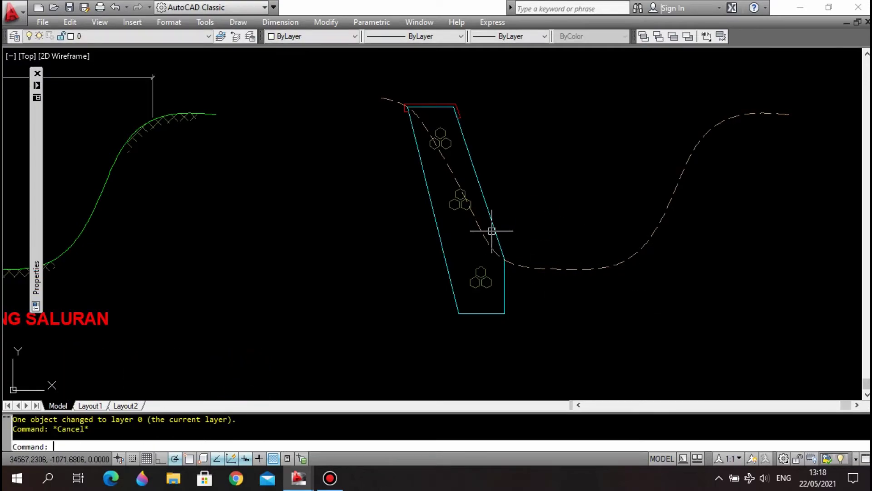
- Make H-77 the current layer again and turn off the dashed channel line's layer
type("LH77")
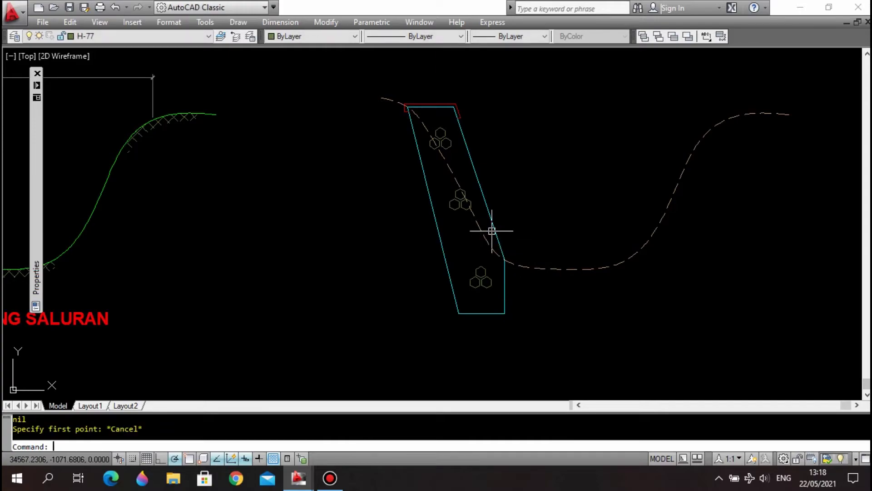
type("LOF")
key("Return")
left_click(490, 240)
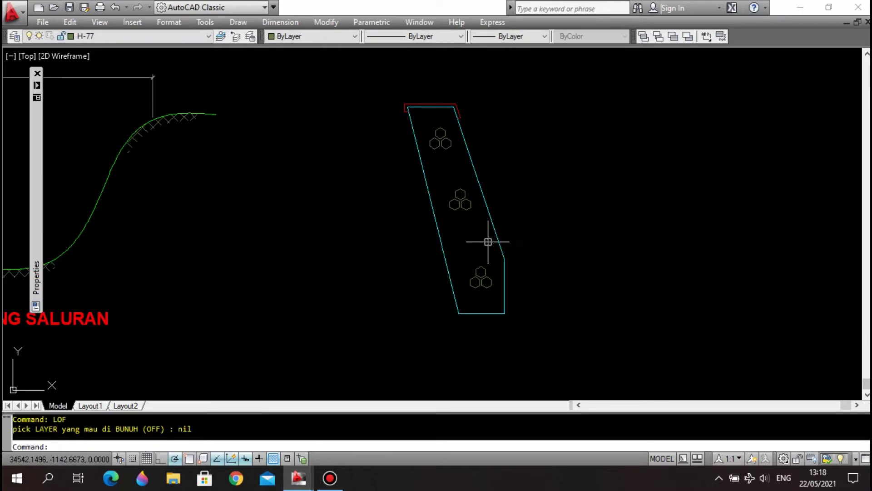
- Start a new hatch and choose the ANSI31 pattern for it
type("h")
key("Return")
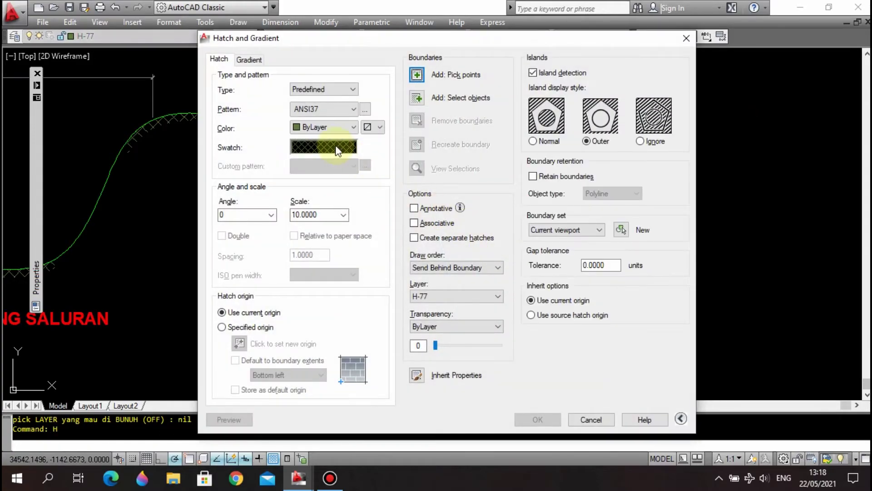
left_click(336, 146)
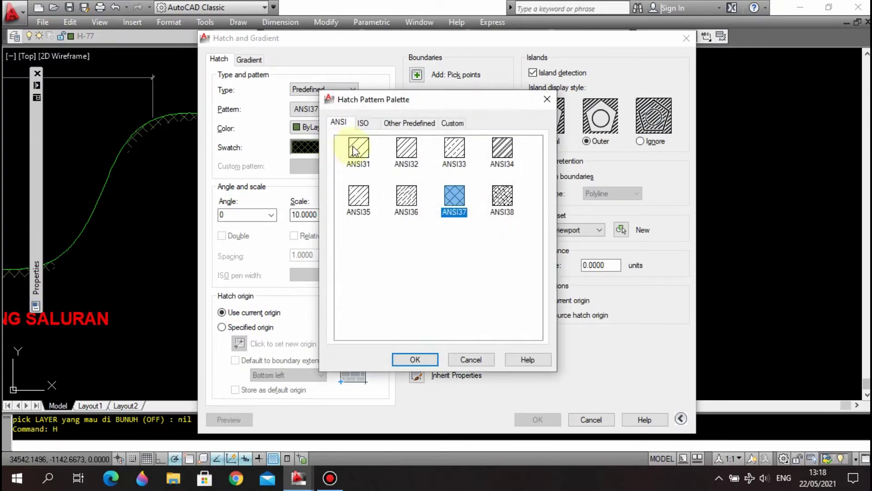
left_click(391, 123)
left_click(363, 123)
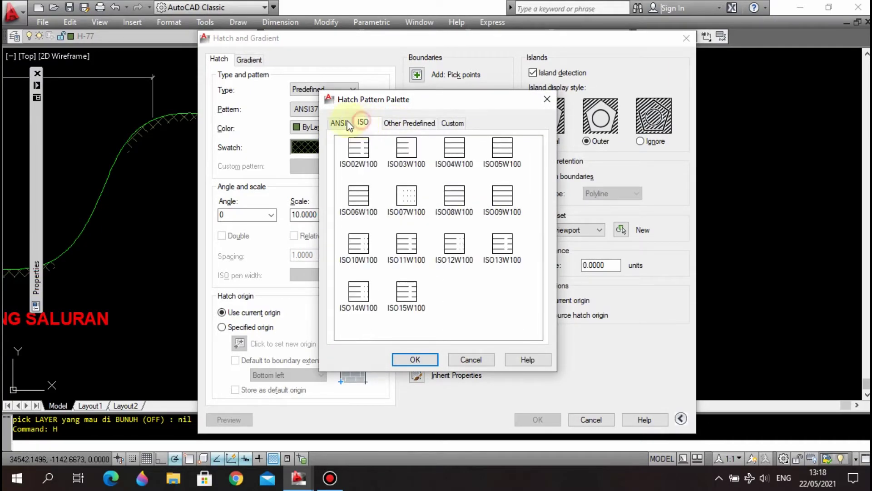
left_click(340, 123)
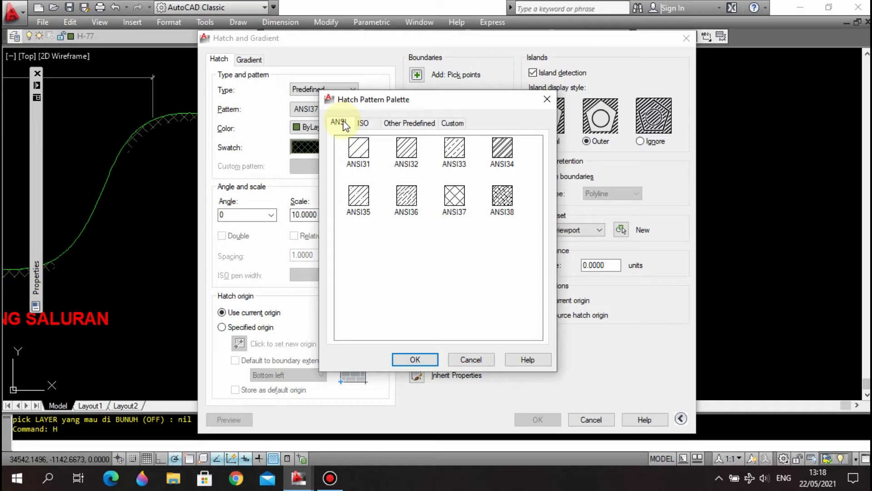
double_click(364, 145)
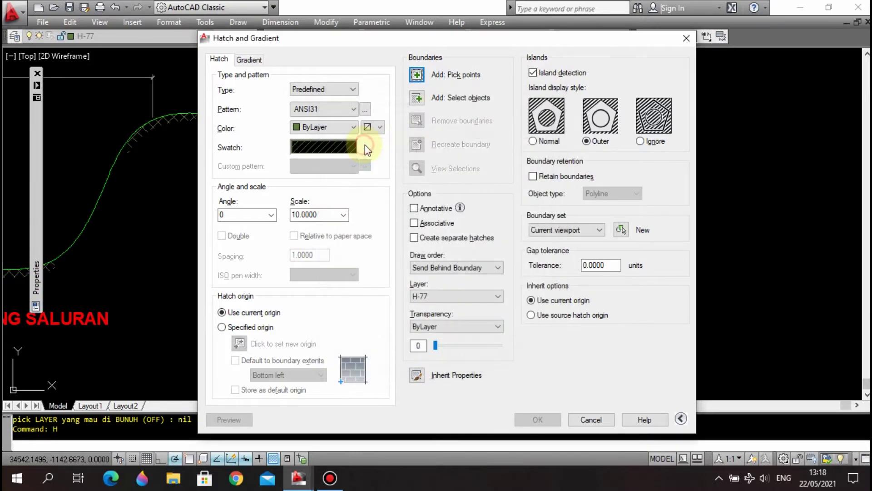
- Hatch the wall's interior around the hexagon symbols, using a pattern scale of 20
left_click(416, 75)
left_click(432, 171)
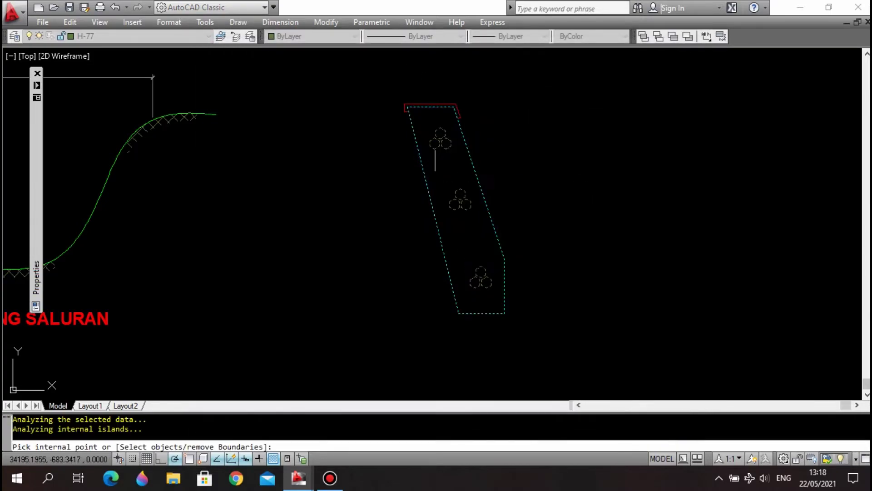
key("Return")
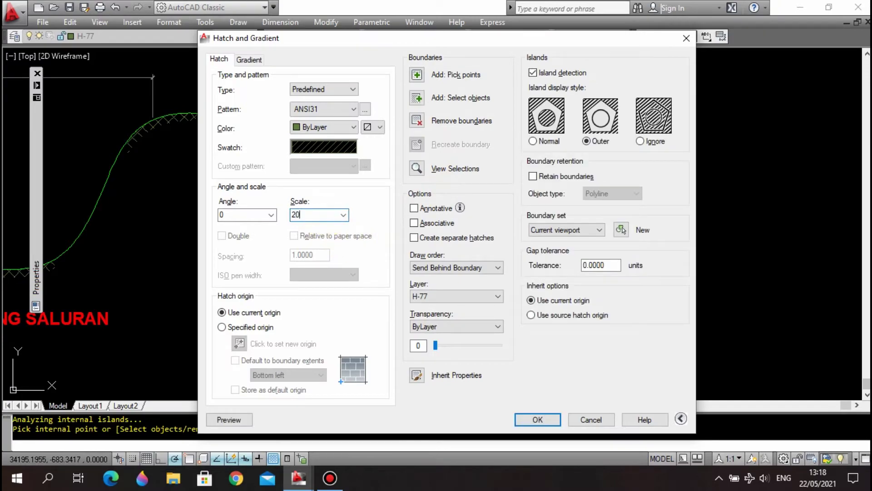
left_click(537, 419)
scroll(449, 199, "down", 2)
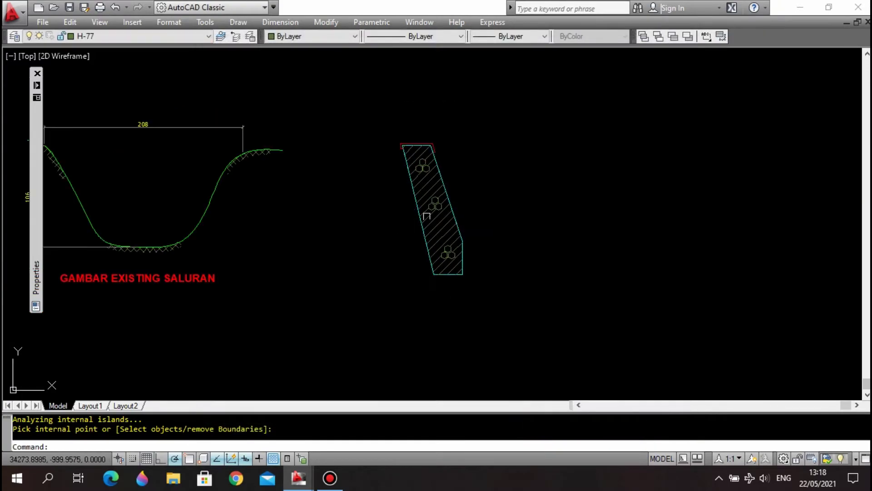
key("Escape")
- Turn the hidden layer of the dashed channel line back on
scroll(499, 218, "up", 2)
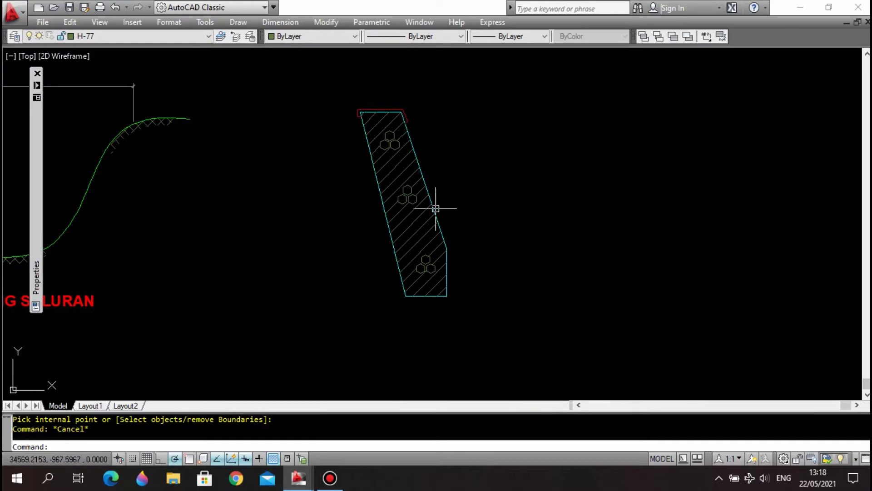
type("LON")
key("Return")
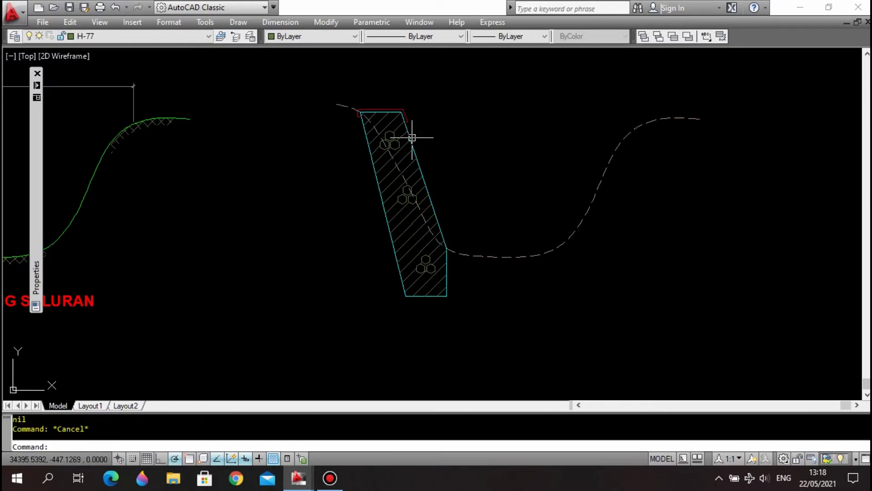
left_click(355, 94)
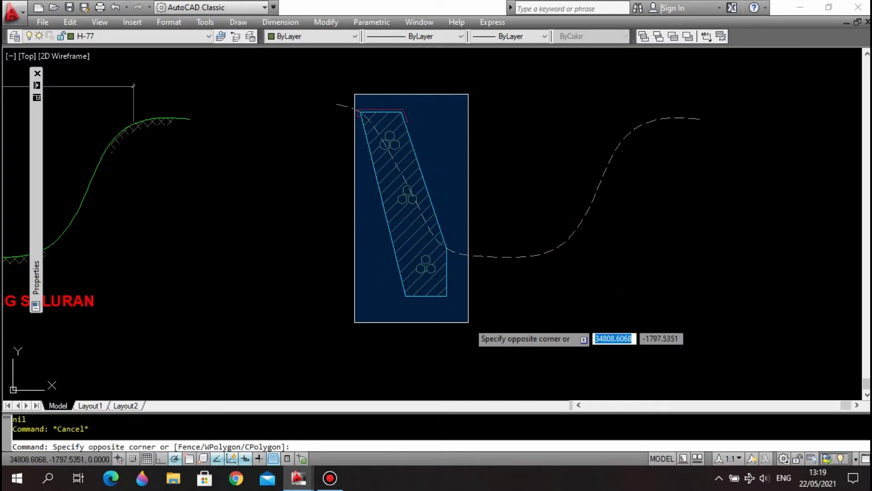
left_click(468, 322)
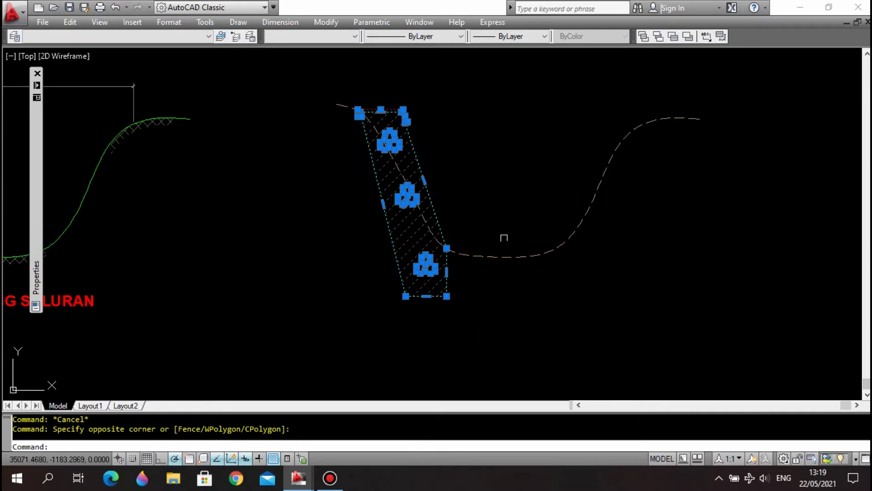
middle_click_drag(503, 238, 483, 232)
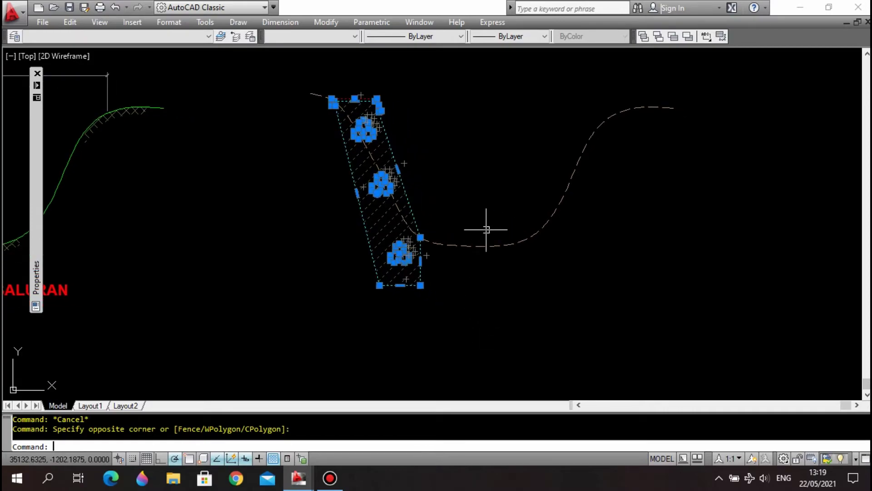
key("Escape")
- Draw a horizontal channel-floor line 800 units long to the right from the wall's inner lower corner
key("Return")
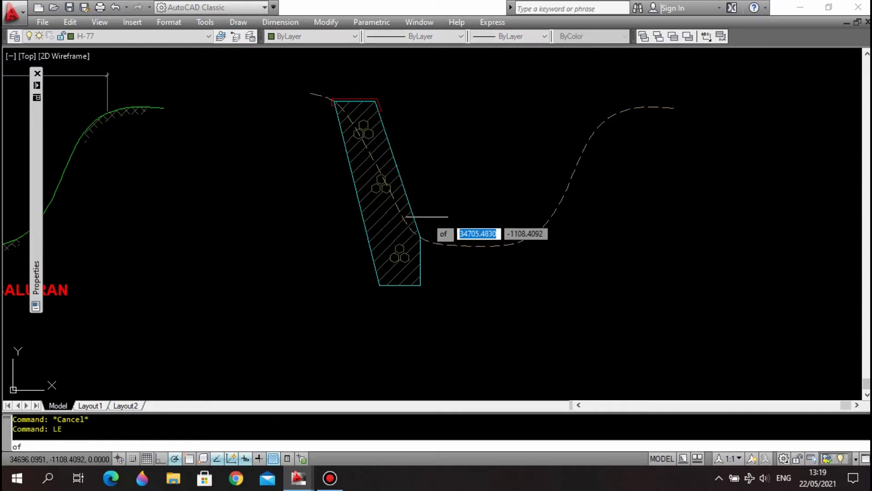
left_click(419, 217)
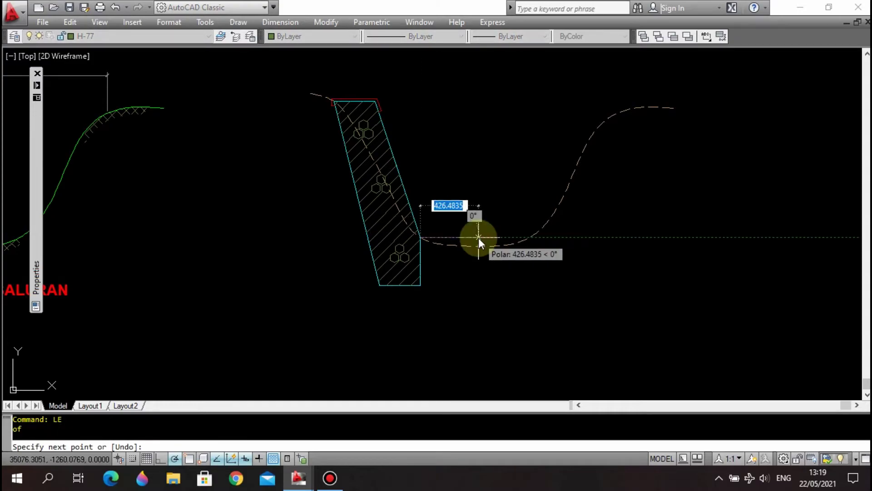
type("800")
key("Return")
key("Escape")
key("Escape")
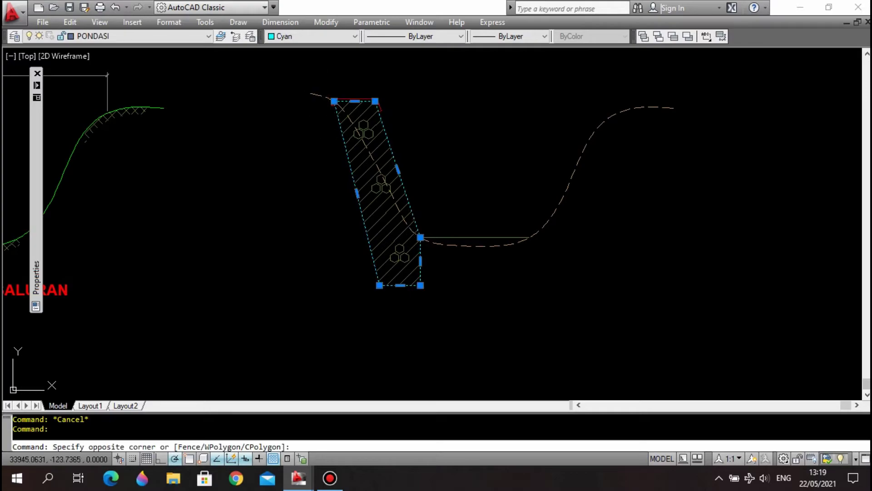
- Mirror the complete hatched wall with its coping about a vertical line through the floor line's midpoint, keeping the original
left_click(432, 288)
type("MI")
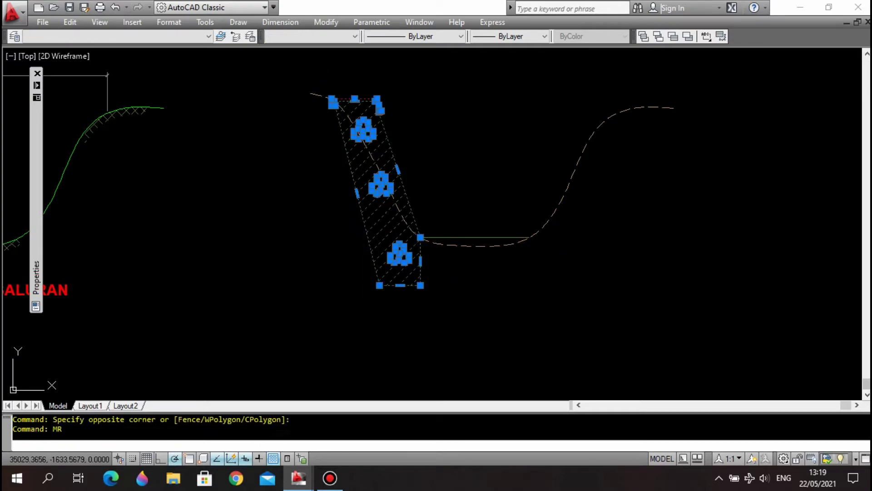
key("Return")
right_click(477, 178, "shift")
left_click(515, 255)
left_click(483, 237)
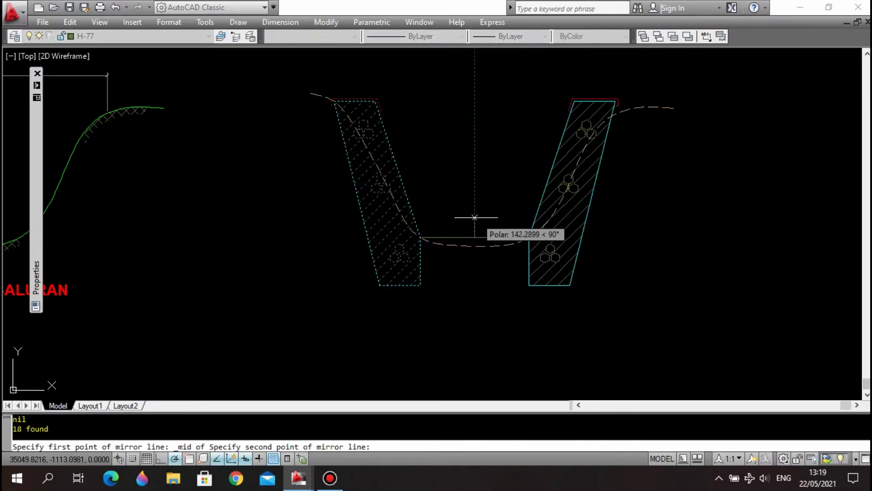
left_click(475, 219)
key("Return")
key("Escape")
key("Escape")
- Match the channel-floor line's properties to those of the left wall's cyan outline
left_click(418, 255)
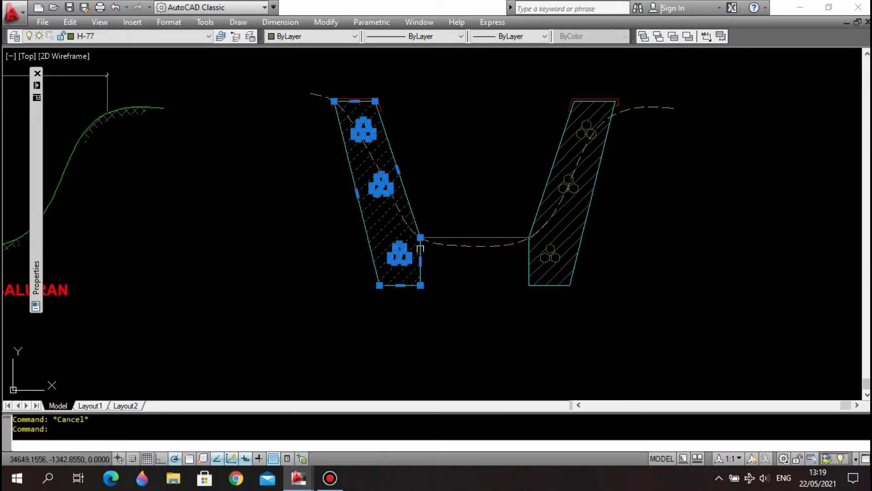
key("Escape")
scroll(427, 247, "up", 3)
left_click(447, 244)
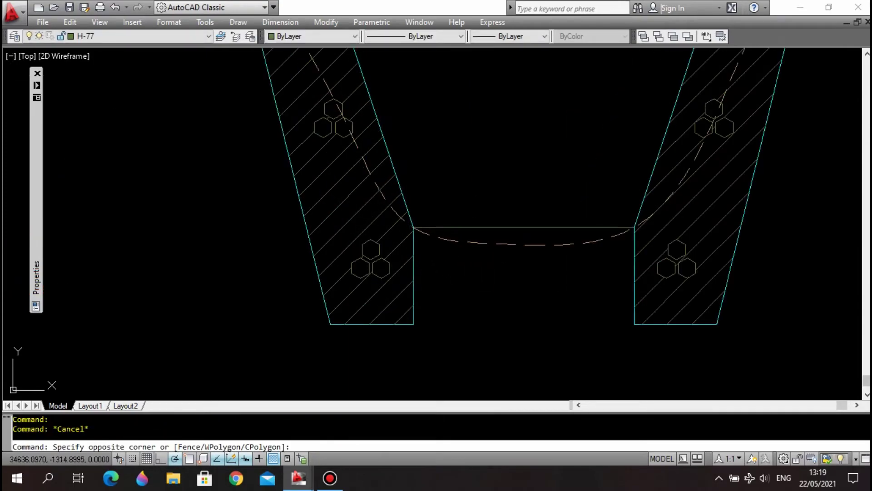
left_click(413, 243)
type("MA")
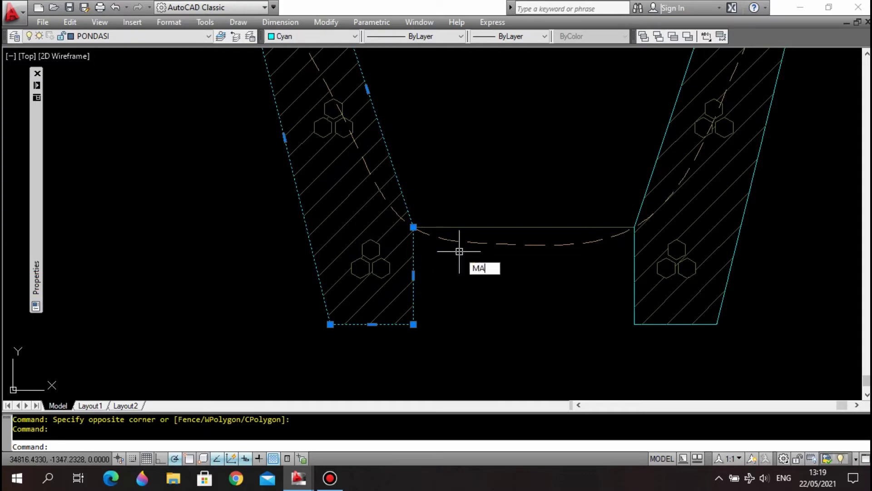
key("space")
left_click(469, 227)
key("Escape")
- Copy the channel-floor line 50 units straight down
left_click(475, 227)
type("CO")
key("space")
left_click(478, 241)
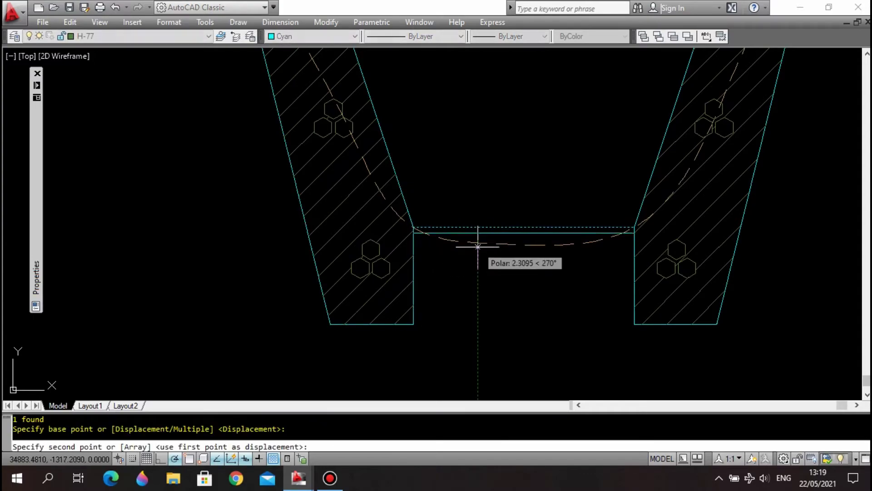
type("50")
key("Return")
key("Escape")
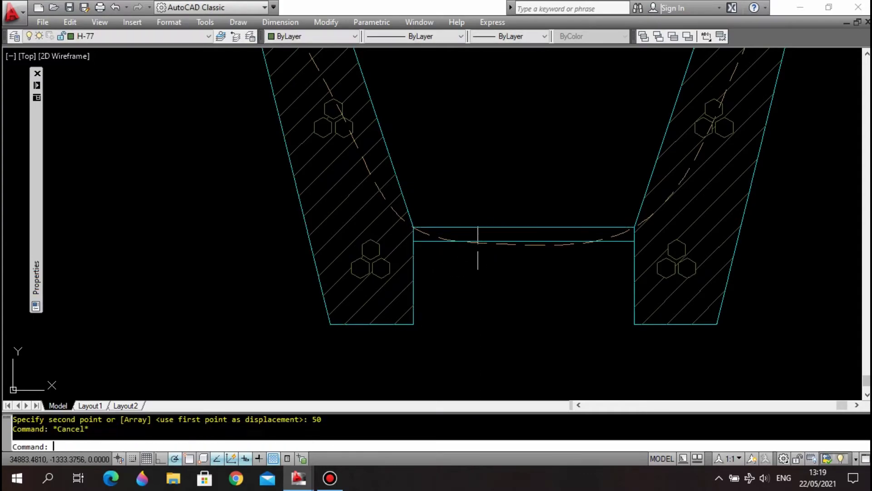
- Move the lower floor line a further 30 units straight down
key("Escape")
type("M")
key("space")
left_click(486, 250)
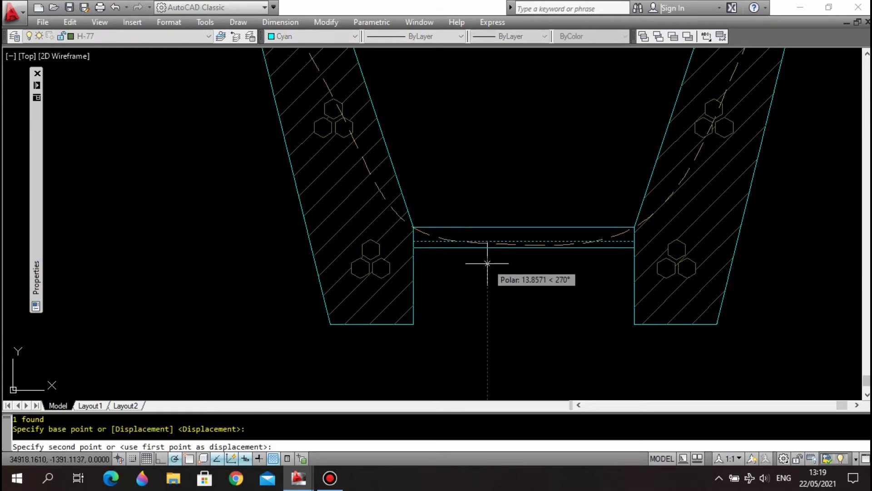
type("30")
key("Return")
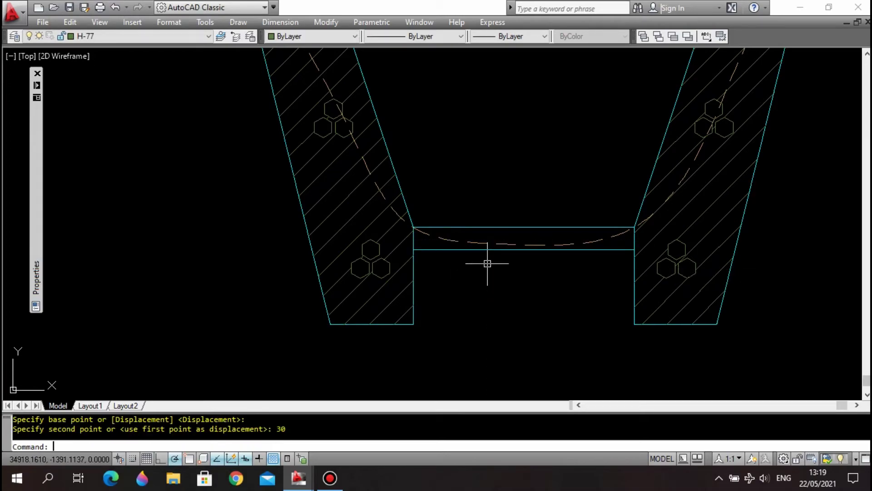
key("Return")
key("Escape")
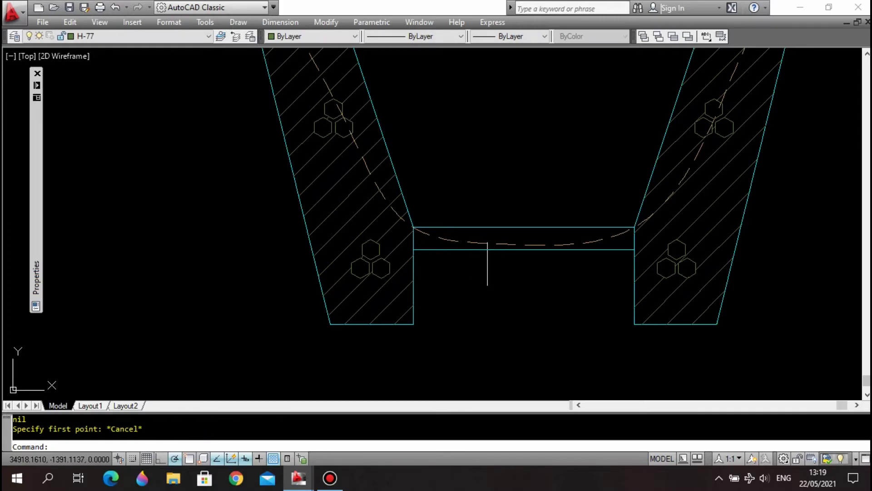
- Hatch the strip between the two floor lines with the ANSI37 pattern at scale 20
type("H")
key("Return")
left_click(343, 148)
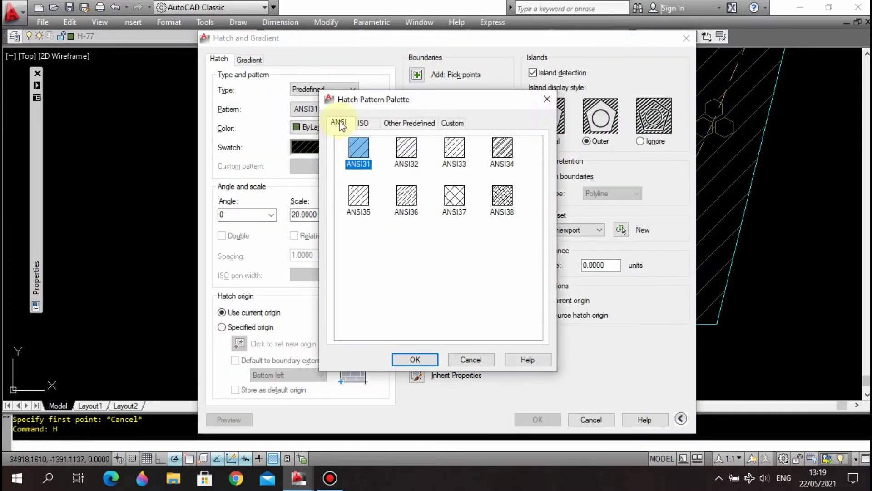
double_click(455, 152)
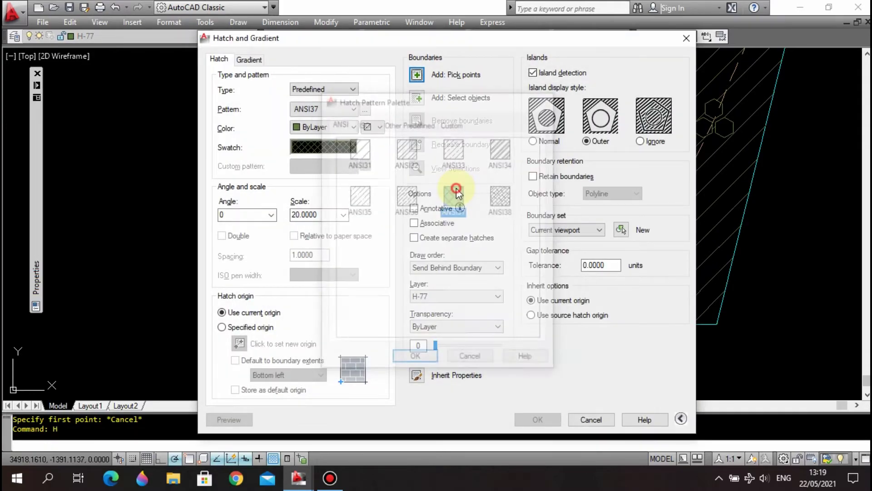
left_click(417, 75)
left_click(514, 230)
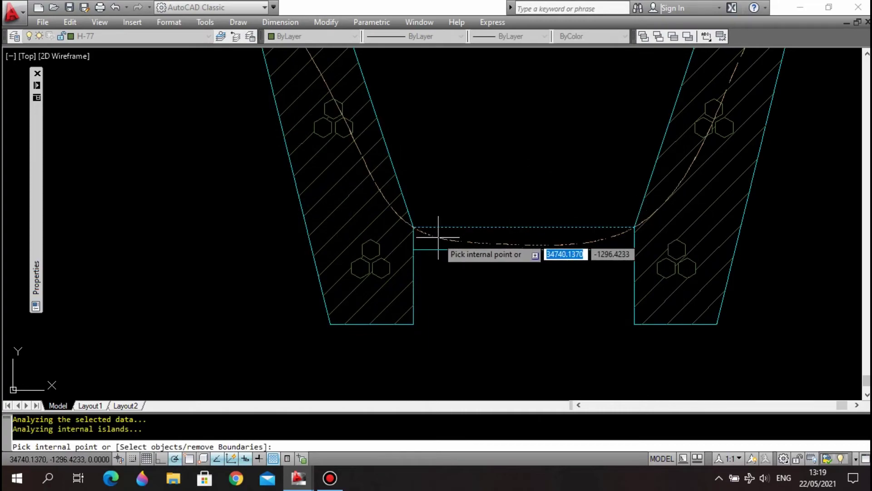
key("Return")
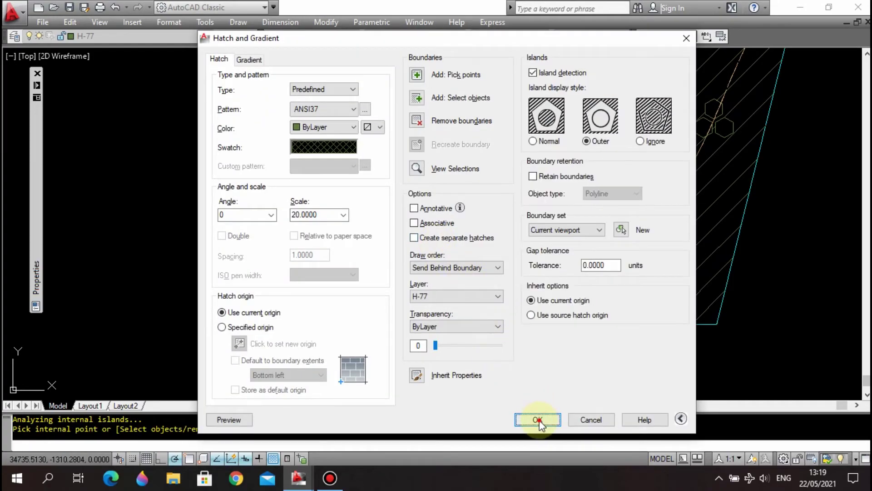
left_click(538, 420)
- Erase the lower line bounding the floor hatch
left_click(457, 248)
type("e")
key("Return")
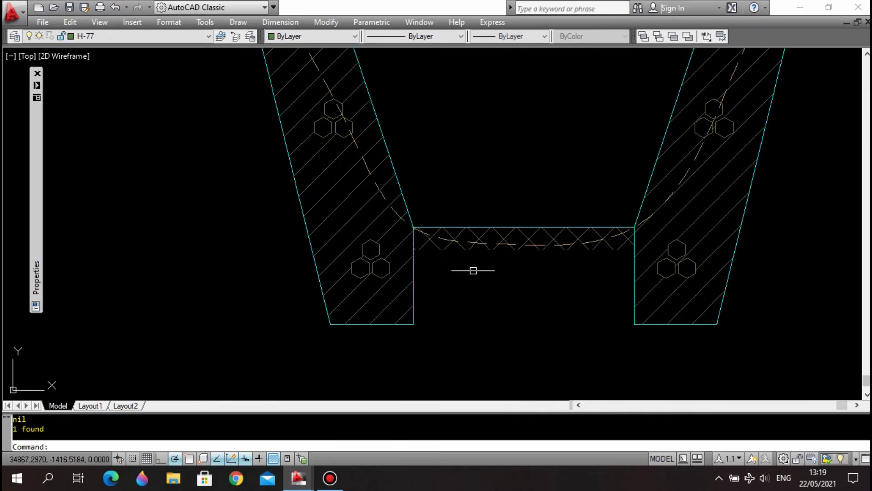
scroll(473, 270, "down", 6)
middle_click_drag(525, 256, 516, 236)
key("Escape")
key("Escape")
scroll(472, 227, "up", 3)
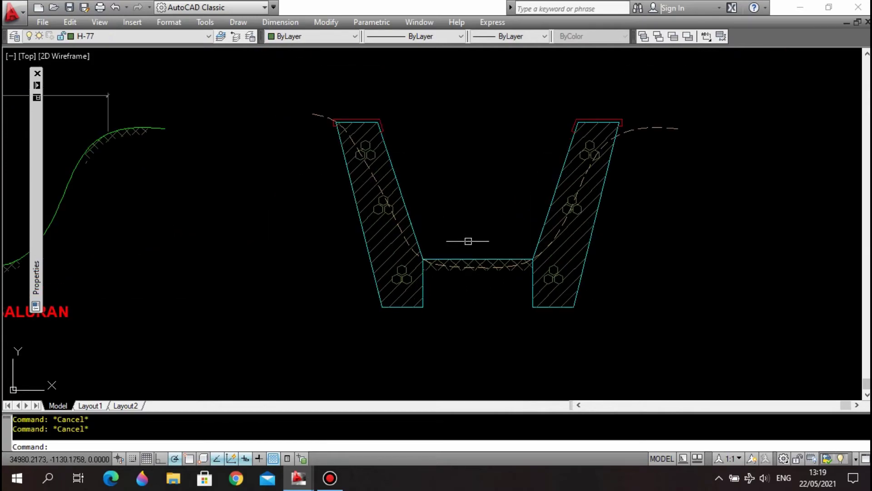
key("Escape")
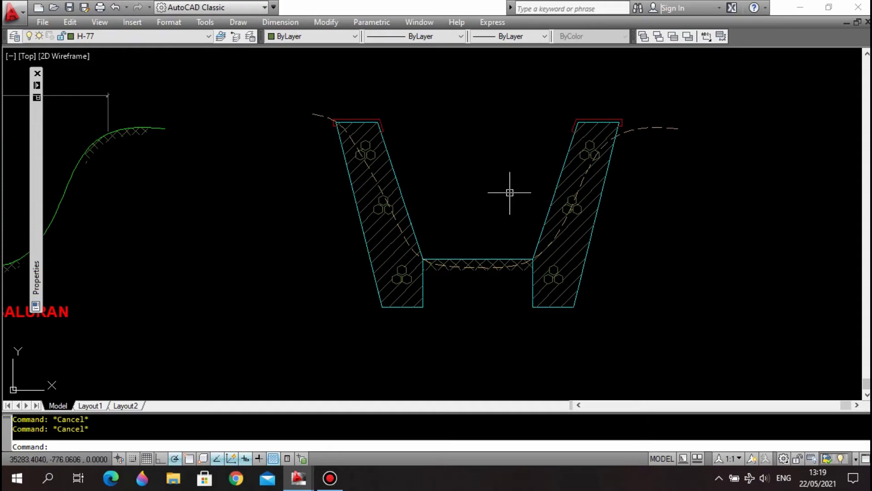
- Make Dimensi the current layer
mouse_move(509, 192)
middle_mouse_down()
mouse_move(498, 185)
mouse_move(518, 198)
middle_mouse_up()
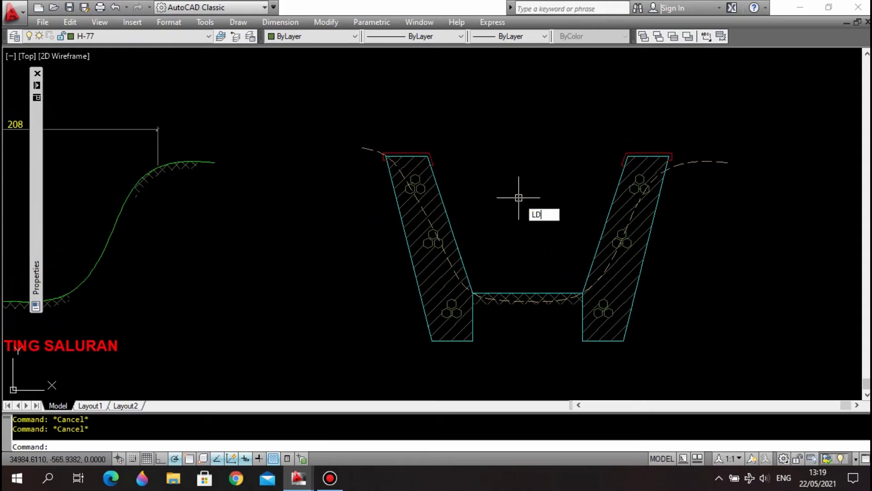
key("Return")
key("Escape")
key("Escape")
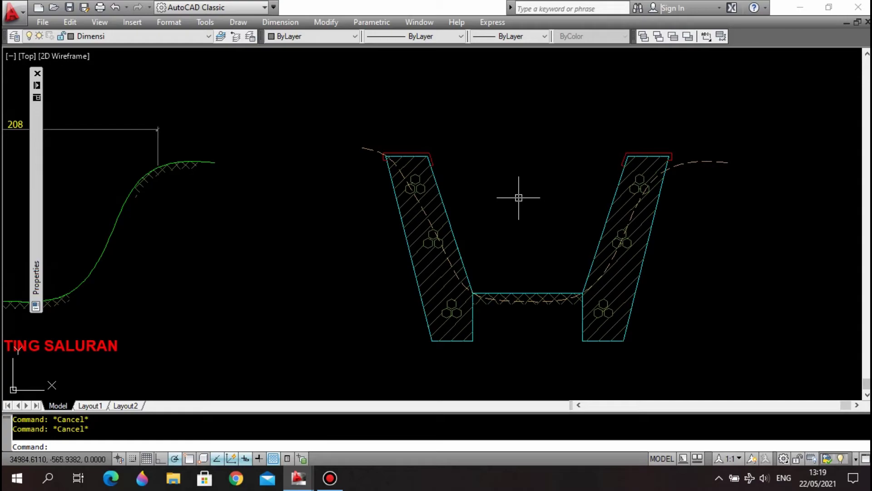
- Add a horizontal linear dimension above the left wall between the two endpoints of its top edge
type("DLI")
key("Return")
scroll(391, 113, "up", 2)
right_click(391, 113, "shift")
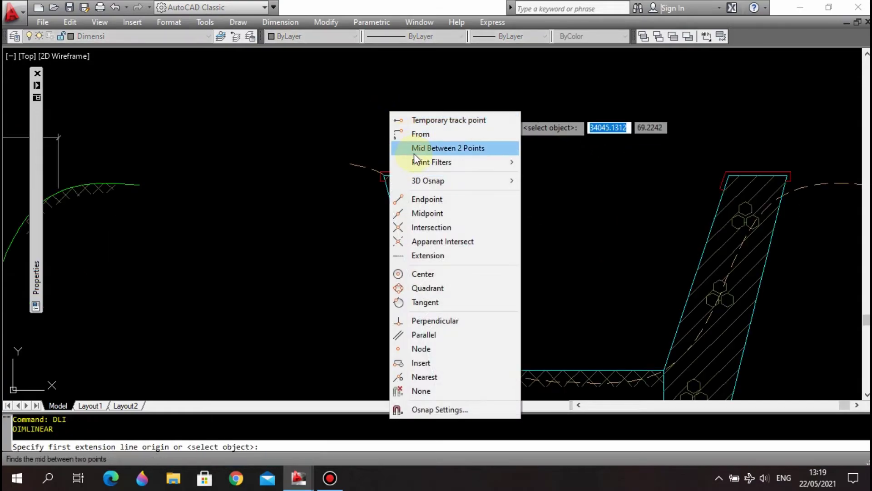
left_click(419, 199)
left_click(395, 175)
right_click(432, 149, "shift")
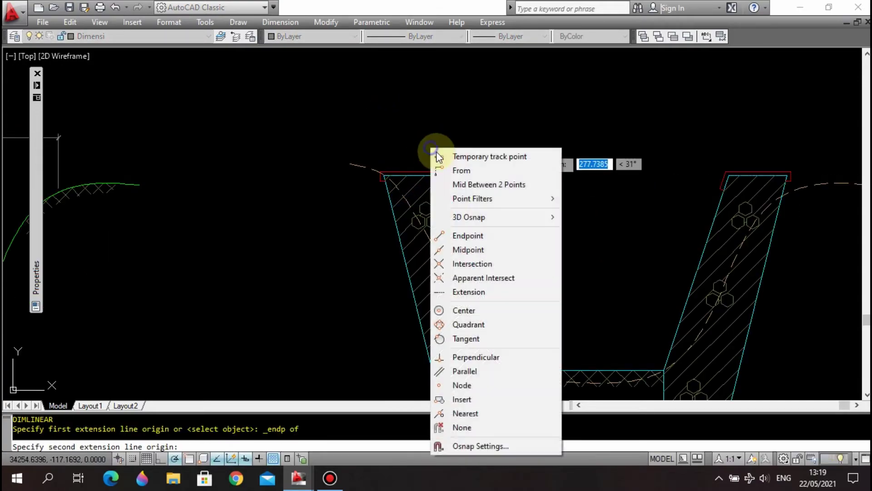
left_click(459, 235)
left_click(444, 175)
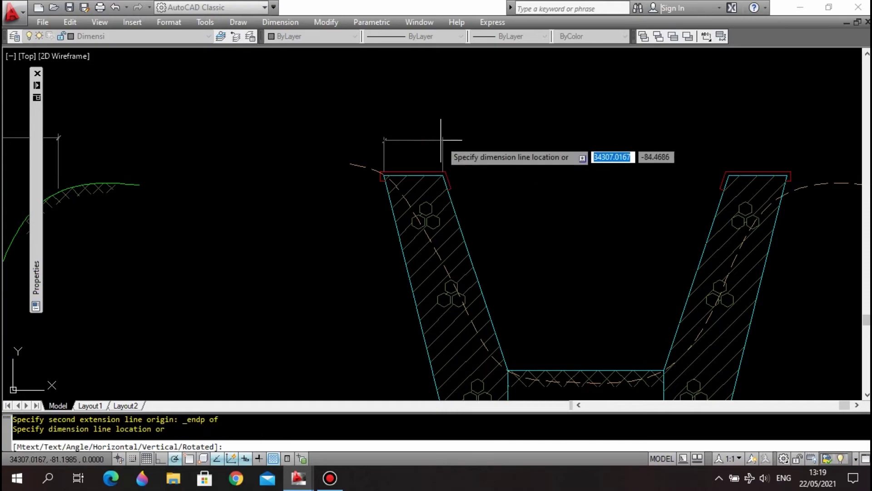
left_click(441, 140)
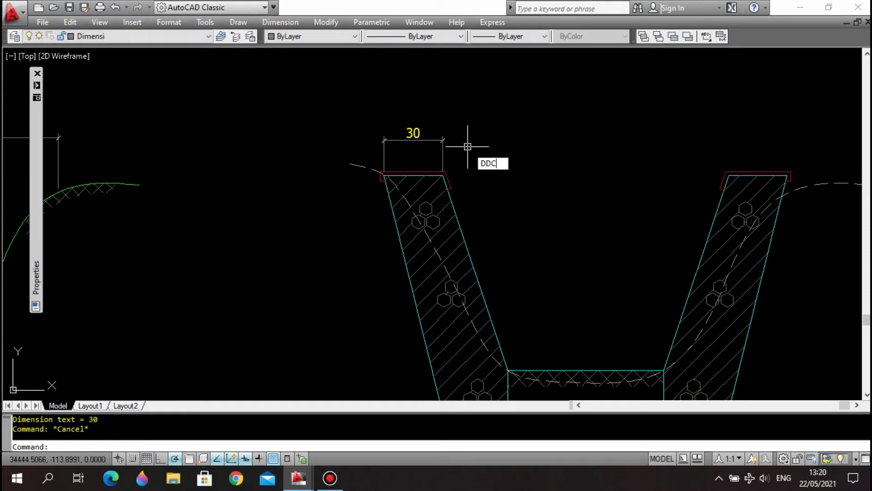
- Continue the dimension chain across the channel opening and the right wall's top edge, snapping to the wall corners
key("Return")
middle_click_drag(622, 169, 447, 169)
right_click(525, 156, "shift")
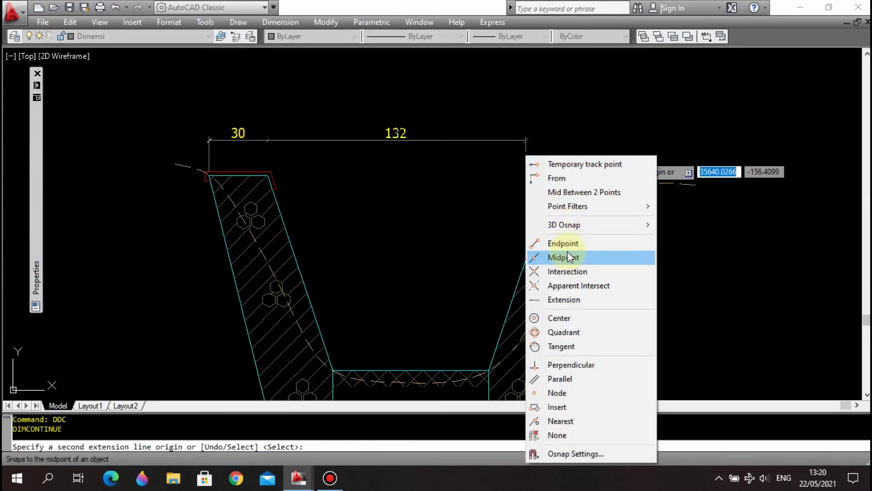
left_click(563, 243)
scroll(576, 186, "up", 2)
left_click(548, 172)
right_click(632, 146, "shift")
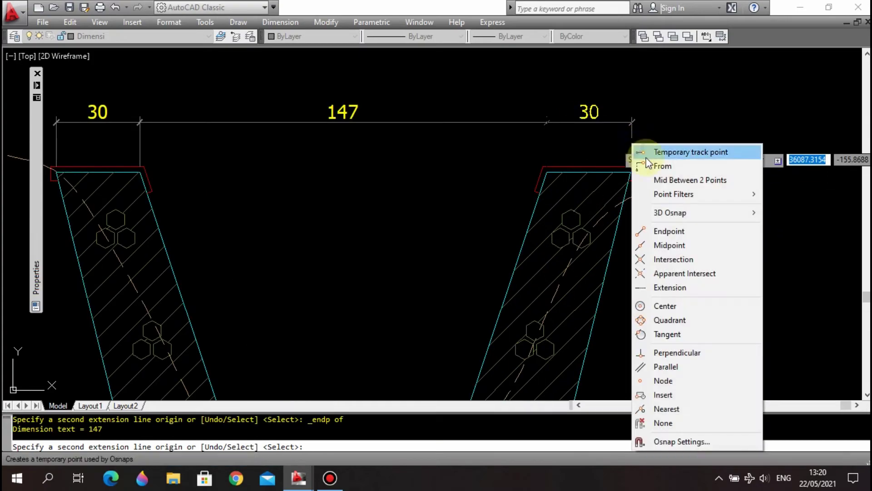
left_click(669, 231)
left_click(628, 185)
key("Escape")
key("Escape")
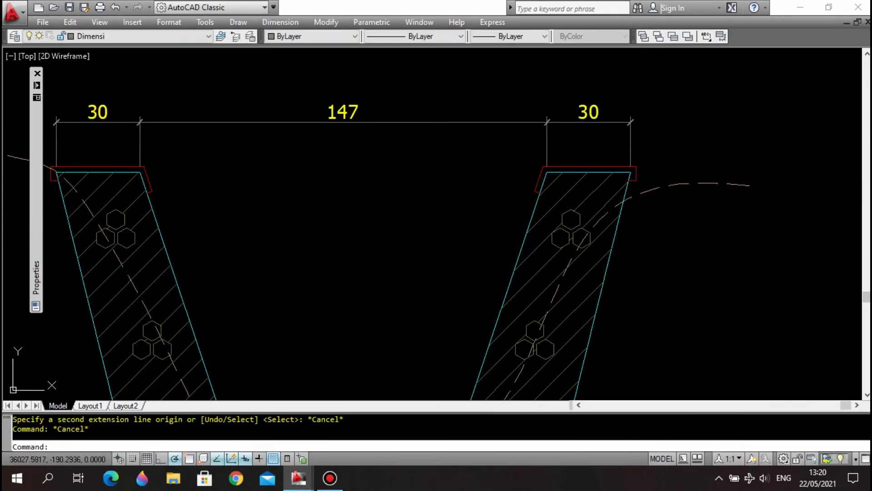
scroll(555, 141, "down", 4)
scroll(536, 159, "up", 3)
left_click(539, 145)
left_click(520, 90)
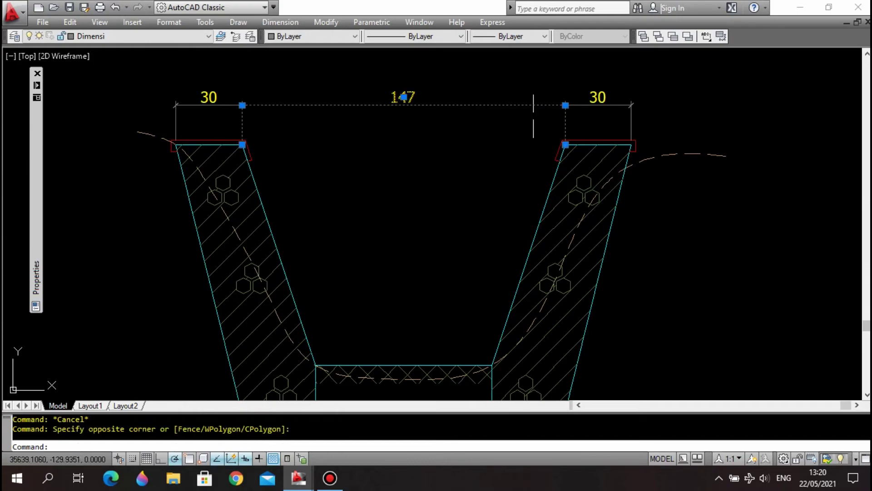
key("Escape")
- Add a horizontal linear dimension below the left wall between the two endpoints of its bottom edge
scroll(533, 115, "down", 4)
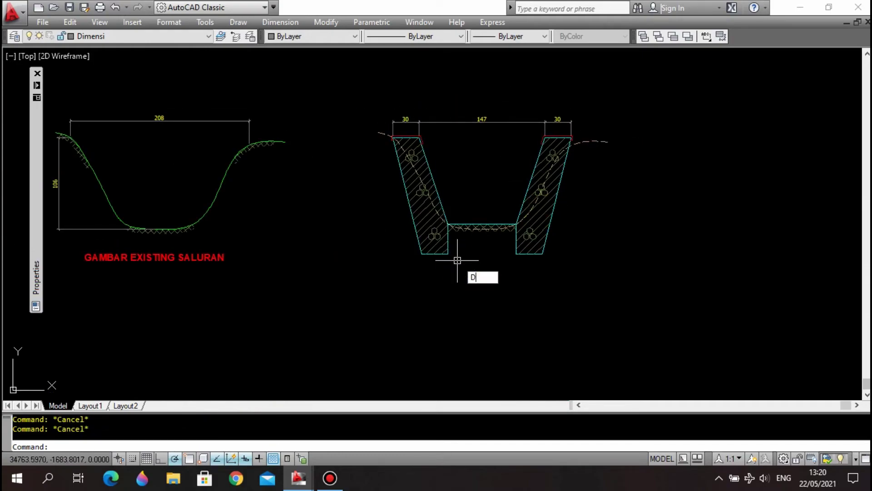
key("Return")
scroll(444, 261, "up", 3)
right_click(438, 164, "shift")
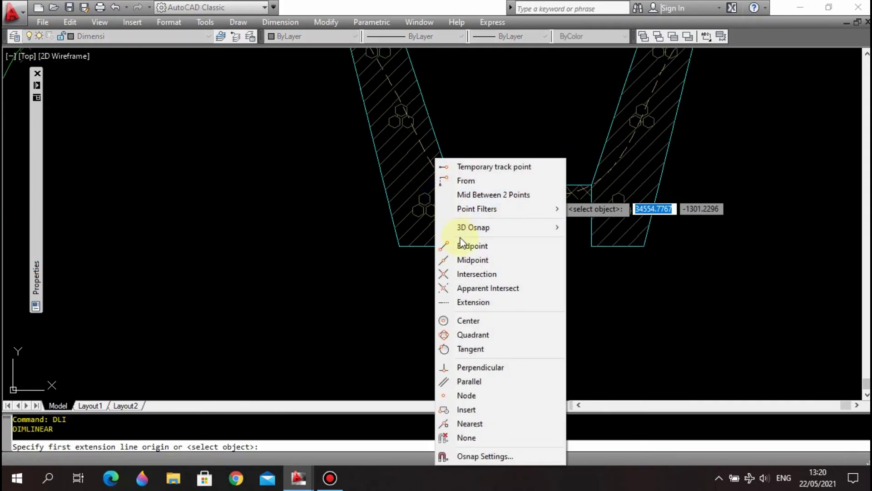
left_click(461, 243)
left_click(401, 247)
right_click(442, 245, "shift")
left_click(468, 245)
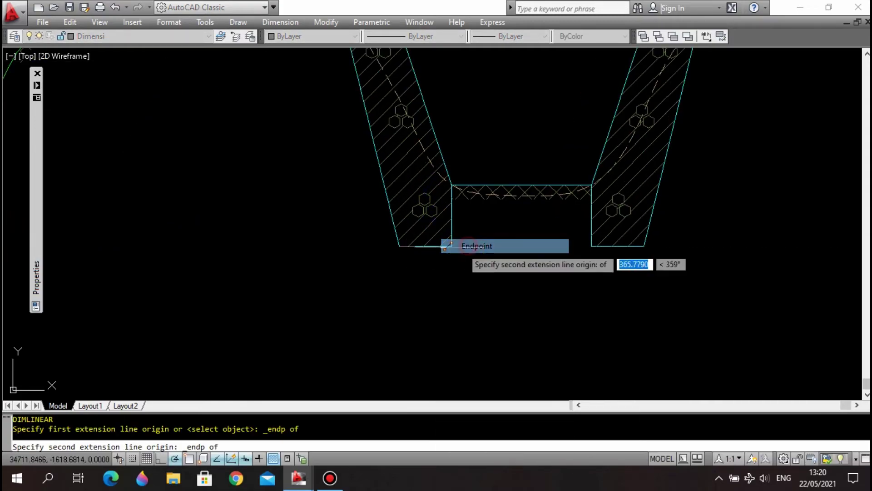
left_click(452, 247)
left_click(450, 277)
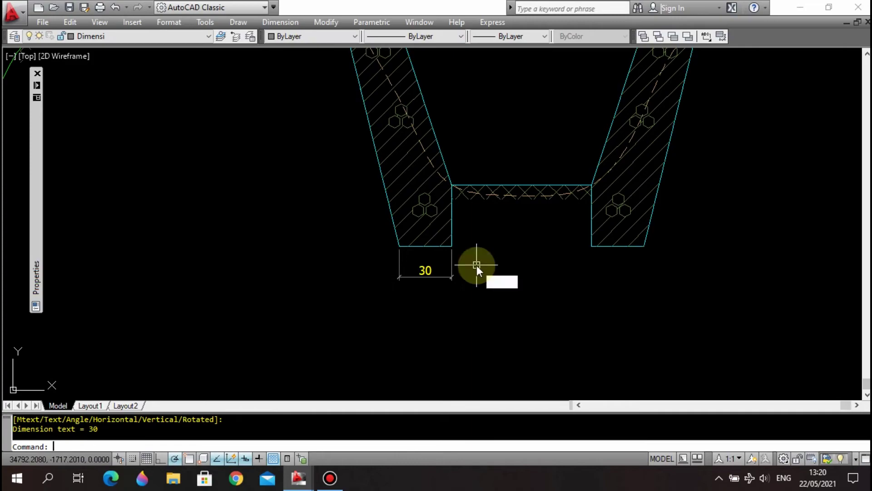
- Continue the bottom dimension chain across the gap between the walls and the right wall's base, snapping to the wall corners
key("Return")
right_click(570, 214, "shift")
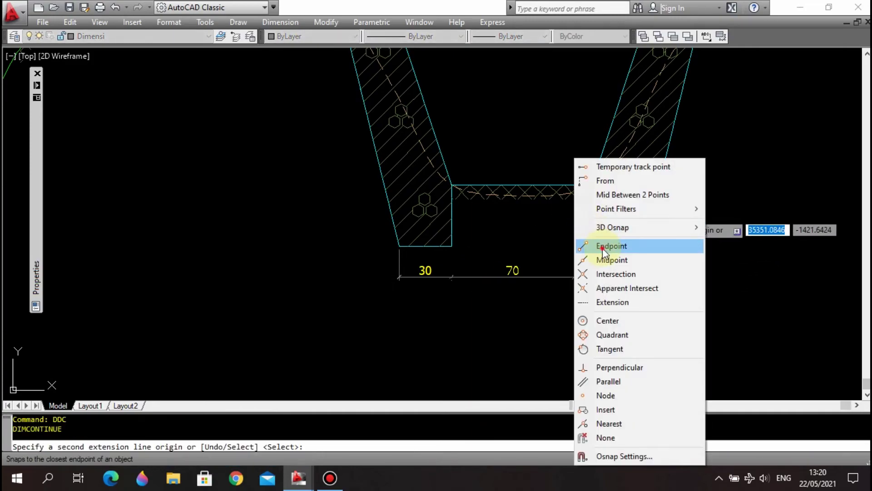
left_click(602, 246)
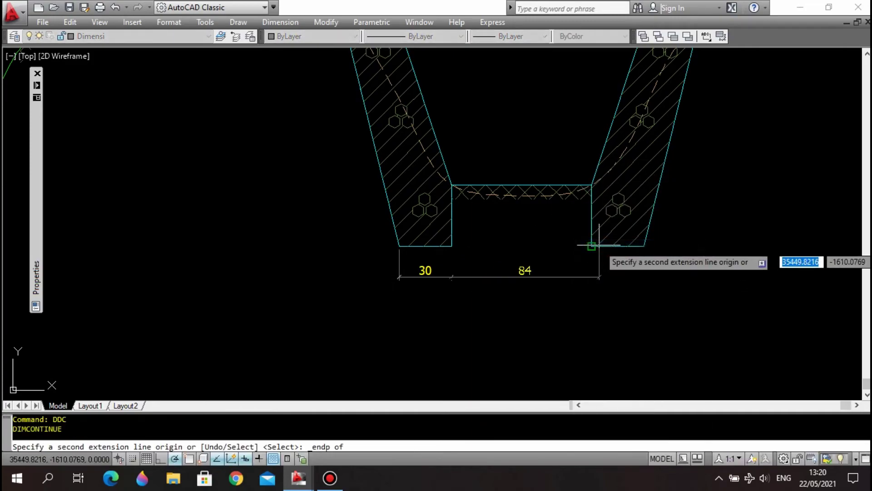
left_click(592, 246)
right_click(648, 222, "shift")
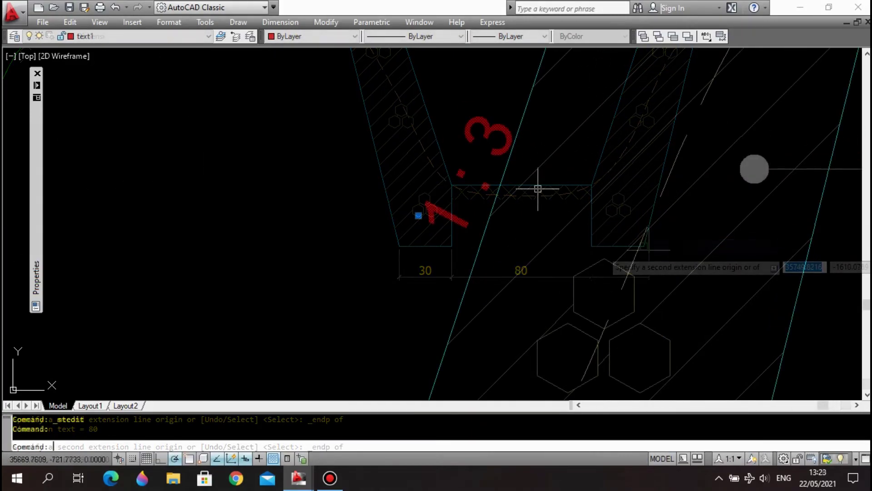
- Rotate the red "1 : 3" slope text to follow the slope of the right wall's inner face
scroll(535, 189, "up", 2)
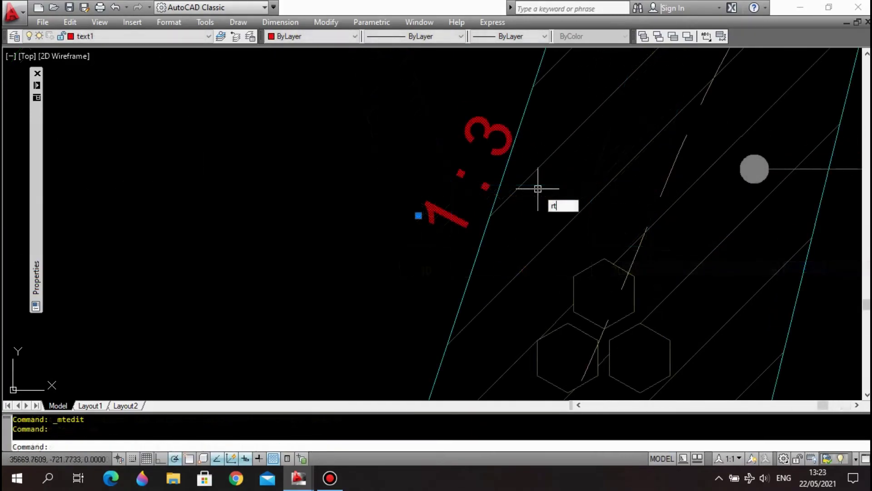
left_click(512, 153)
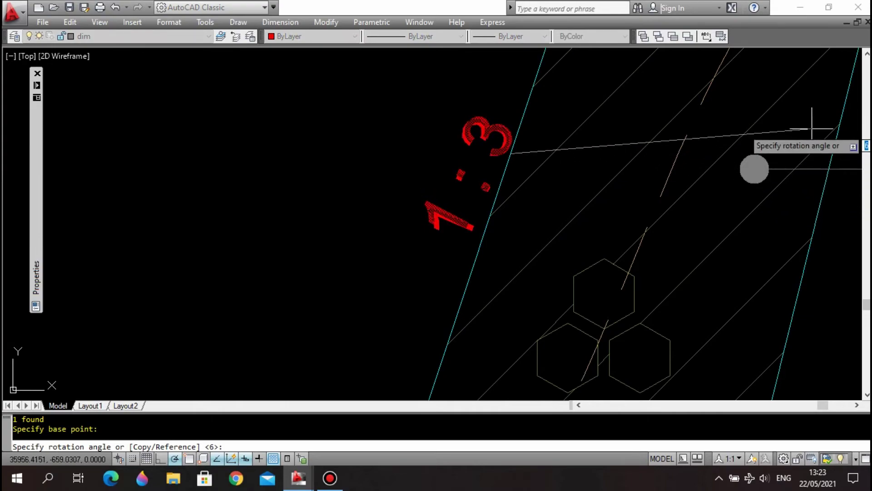
left_click(793, 101)
scroll(631, 186, "down", 4)
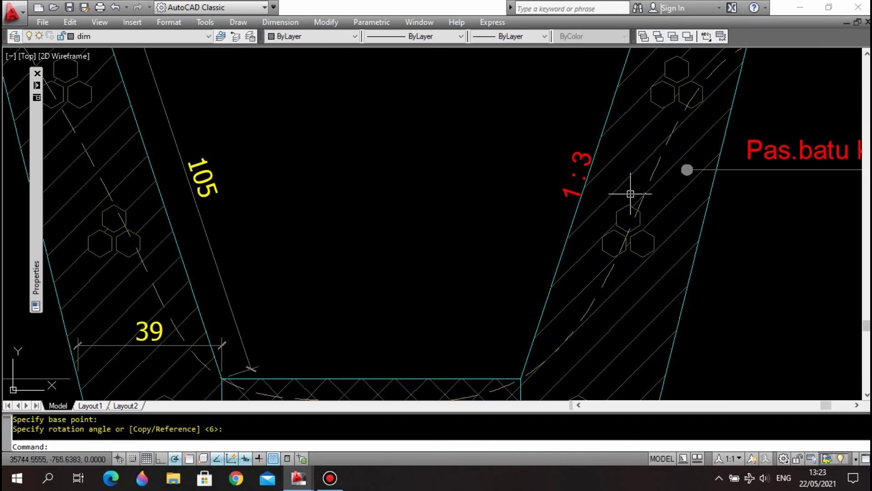
- Move the "1 : 3" slope text slightly away from the right wall's inner face
type("m")
key("space")
left_click(633, 198)
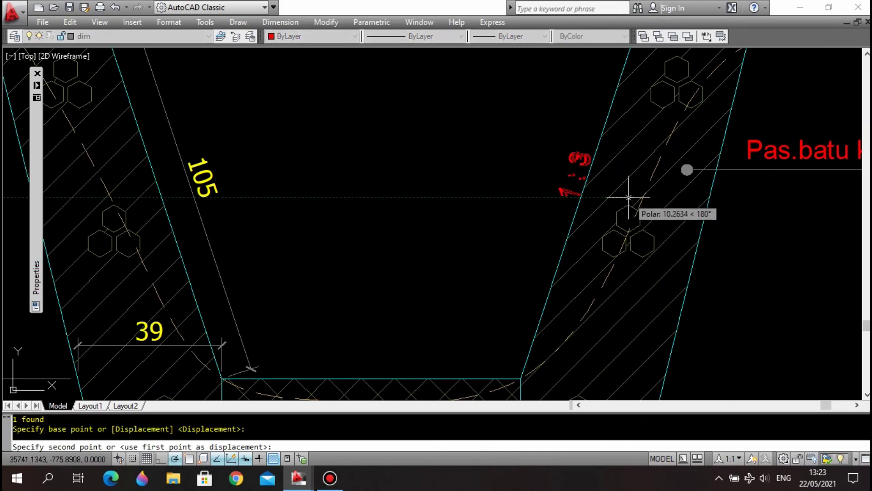
left_click(628, 196)
scroll(627, 197, "down", 6)
middle_click_drag(494, 241, 492, 211)
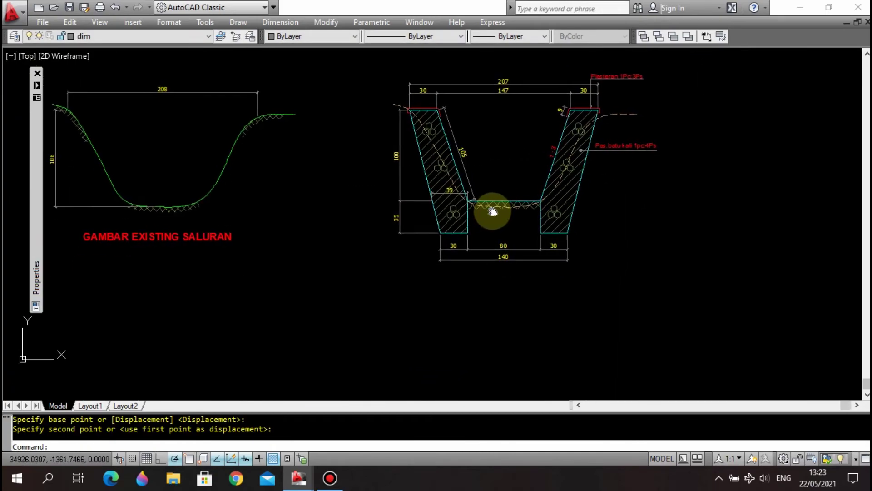
- Draw a quick leader from the right wall's upper inner face with a horizontal landing into the channel opening, without text
key("Escape")
key("Escape")
scroll(523, 157, "up", 5)
type("ql")
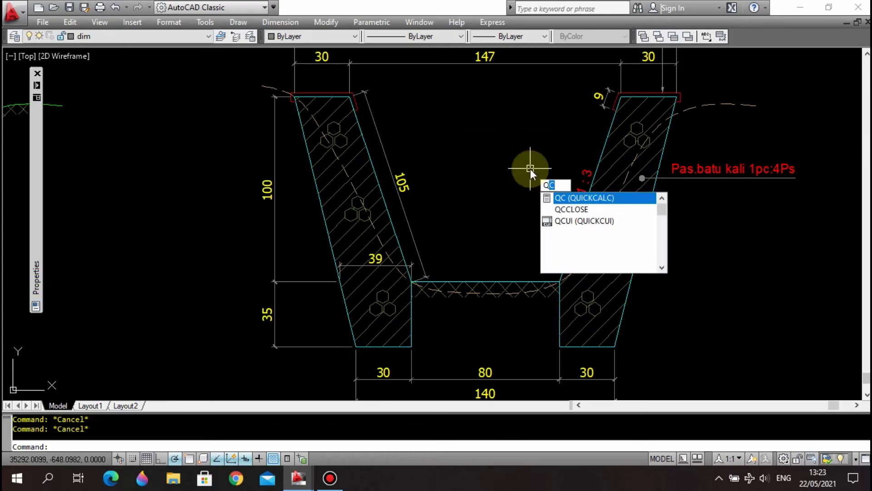
key("Return")
right_click(511, 142, "shift")
left_click(542, 407)
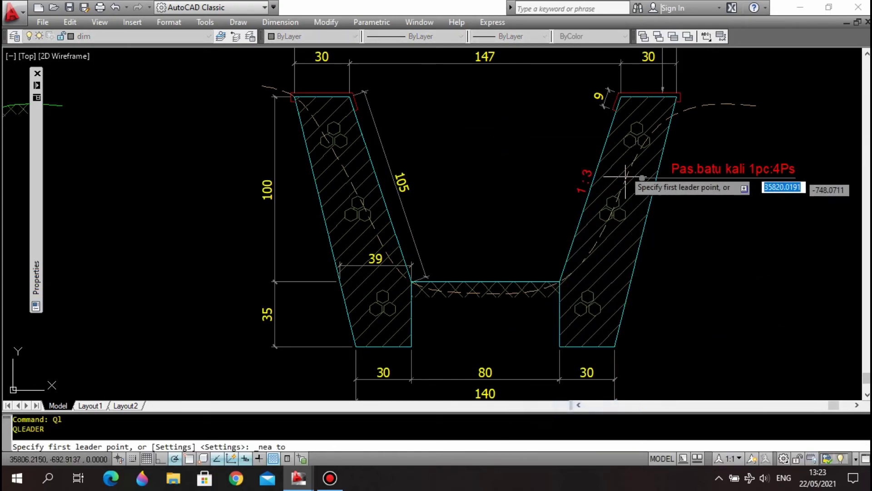
left_click(603, 149)
left_click(589, 131)
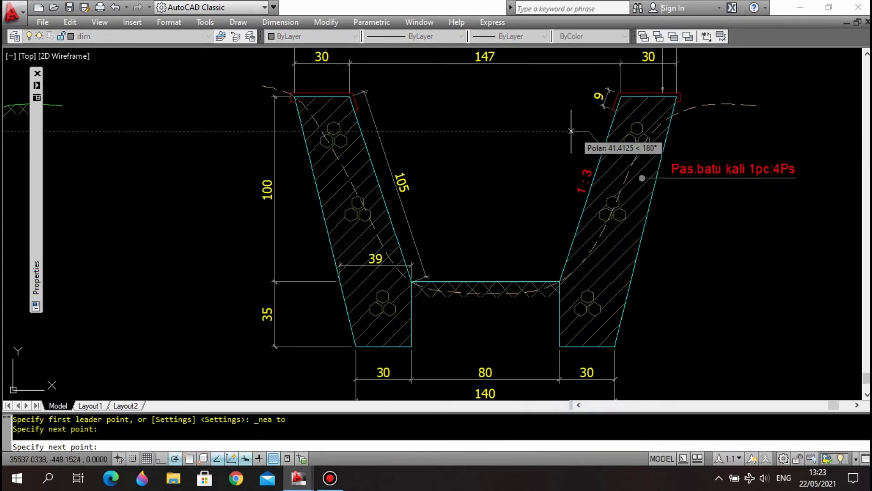
left_click(532, 131)
key("Escape")
- Match the new leader's properties to those of the "Plesteran 1Pc:3Ps" leader
mouse_move(679, 103)
middle_mouse_down()
mouse_move(660, 199)
mouse_move(657, 192)
middle_mouse_up()
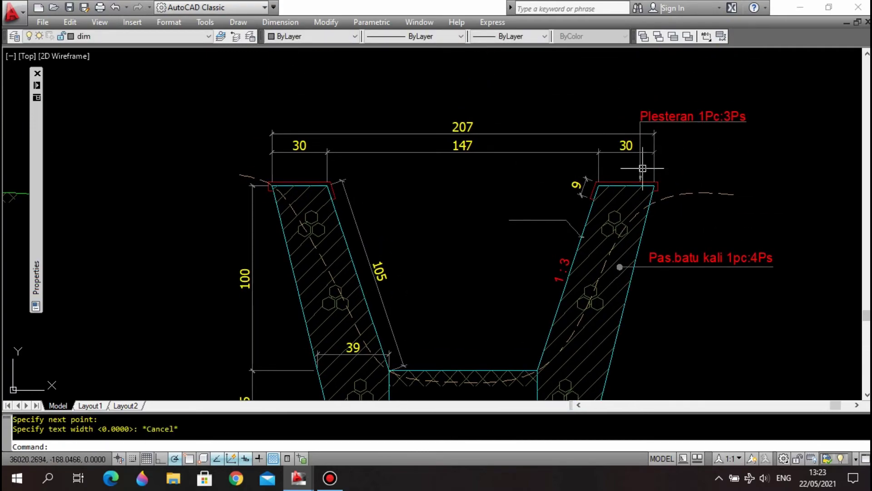
key("Return")
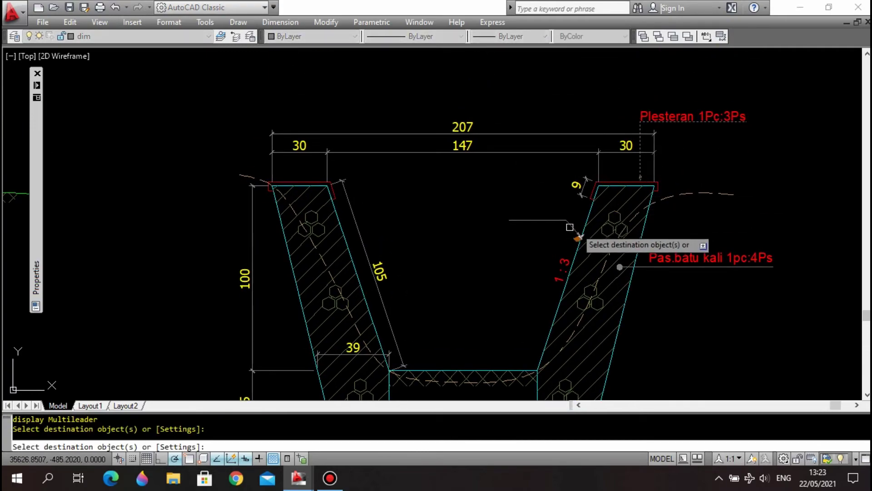
key("Escape")
- Copy the "Plesteran 1Pc:3Ps" text onto the landing of the new leader inside the channel
left_click(669, 113)
type("c")
key("Return")
left_click(674, 121)
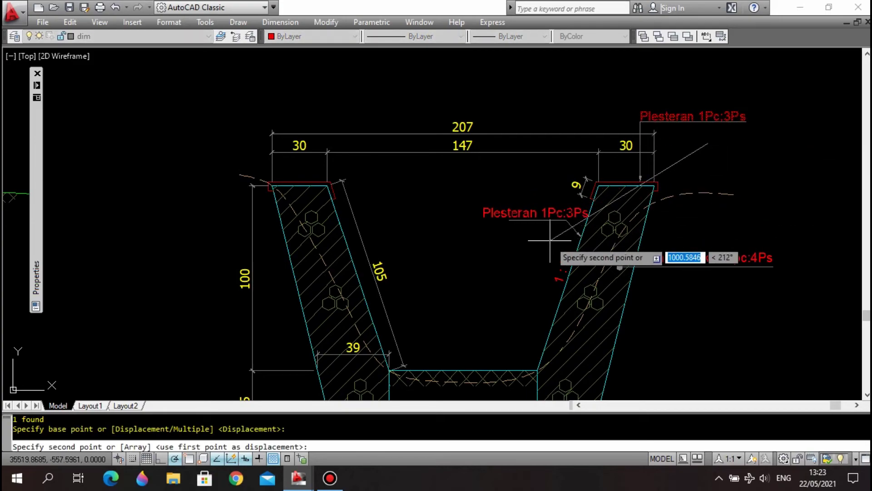
left_click(516, 218)
- Change the copied label inside the channel to "siaran 1Pc:2Ps"
double_click(539, 211)
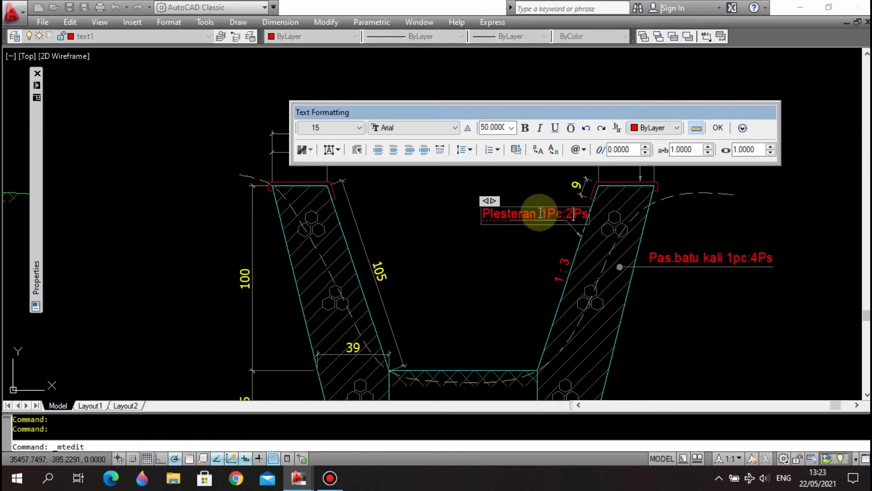
left_click_drag(535, 213, 482, 212)
type("sia")
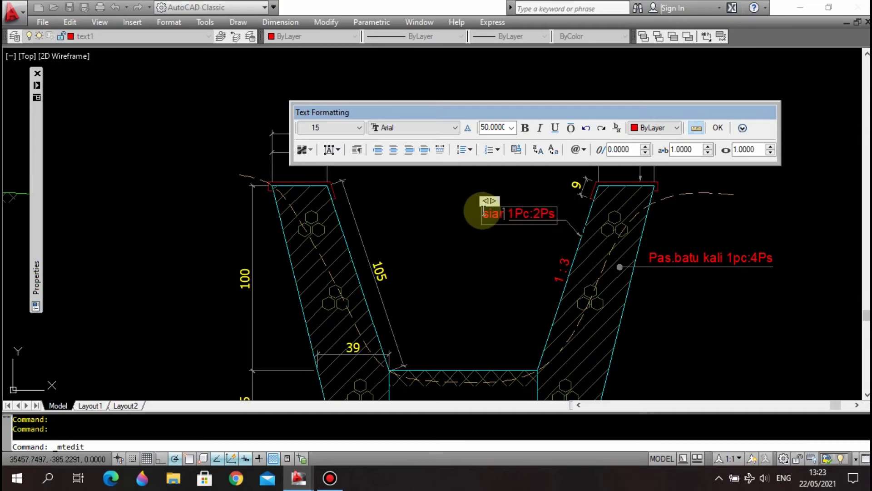
type("ran")
left_click(532, 254)
- Stretch the free end of the siaran leader's landing so it underlines the whole label, excluding the text from the selection
scroll(517, 214, "up", 1)
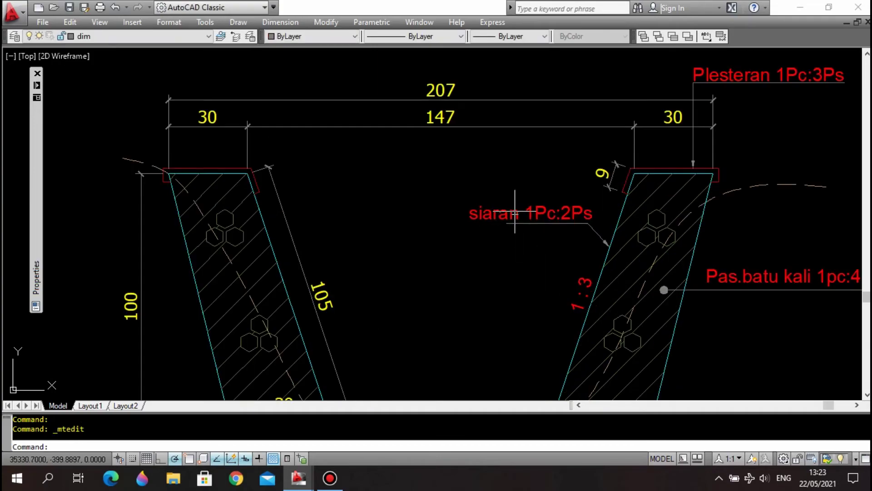
type("m")
key("Return")
left_click(517, 206)
left_click(504, 238)
left_click(496, 204, "shift")
left_click(438, 232, "shift")
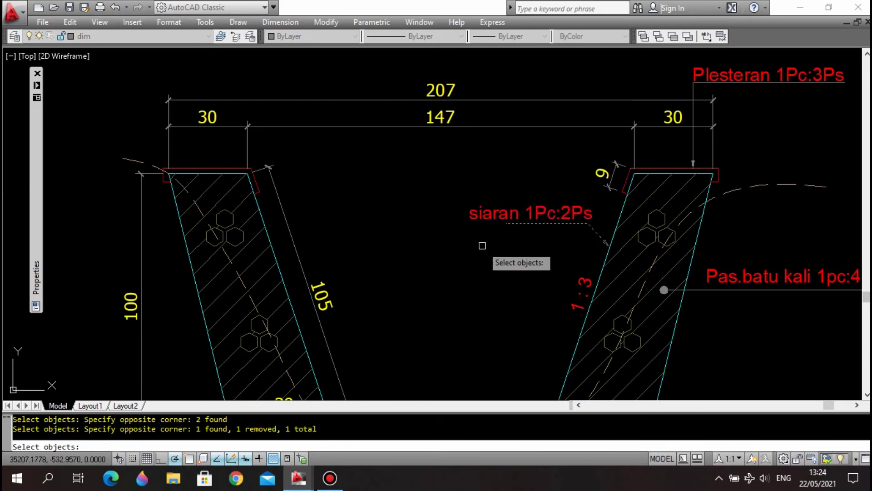
key("Return")
left_click(532, 253)
left_click(495, 253)
scroll(499, 249, "down", 4)
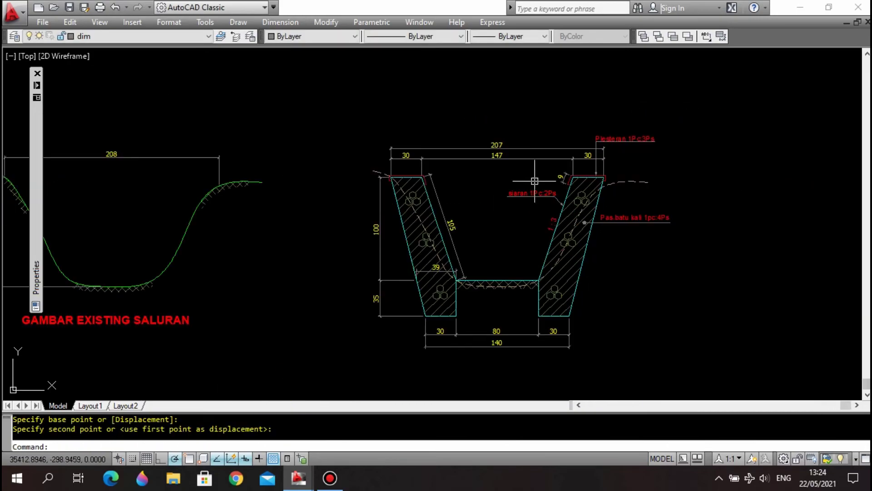
mouse_move(537, 236)
middle_mouse_down()
mouse_move(538, 214)
mouse_move(545, 230)
middle_mouse_up()
scroll(537, 214, "up", 2)
key("Escape")
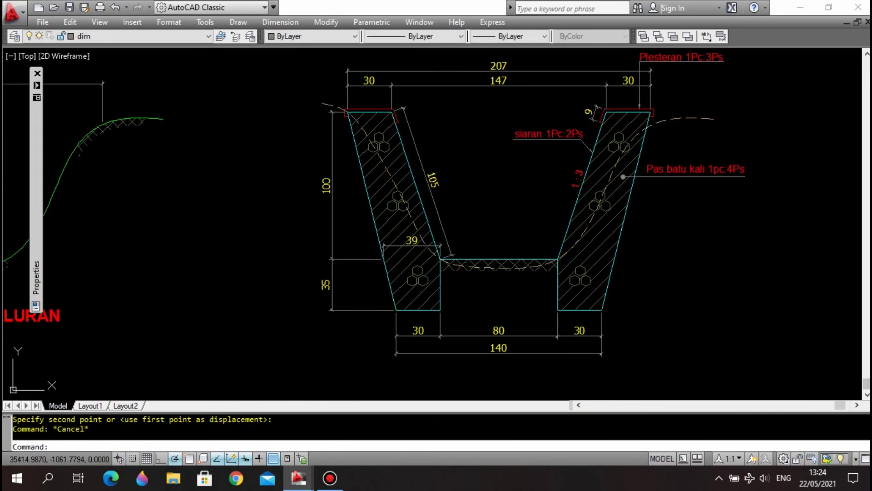
key("Escape")
type("q")
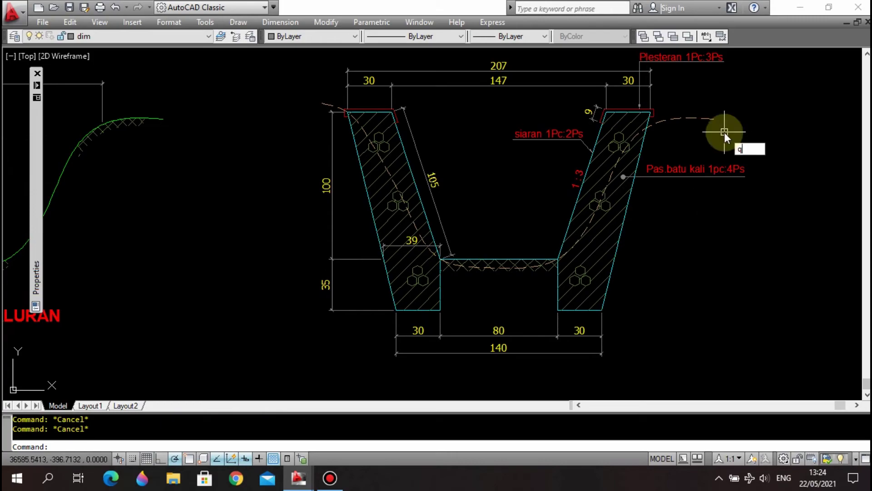
key("Escape")
- Copy the "GAMBAR EXISTING SALURAN" title to below the planned channel's bottom dimensions
mouse_move(624, 234)
middle_mouse_down()
mouse_move(619, 209)
mouse_move(615, 219)
middle_mouse_up()
scroll(616, 219, "down", 3)
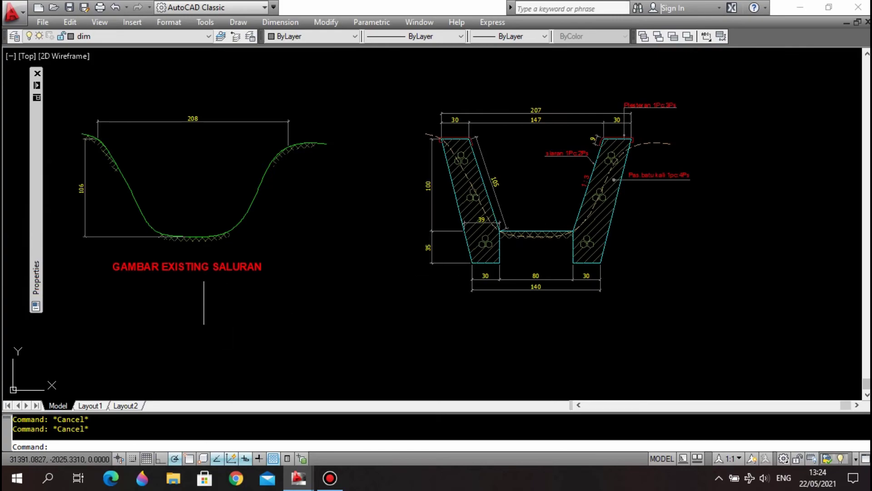
type("co")
key("Return")
left_click(187, 266)
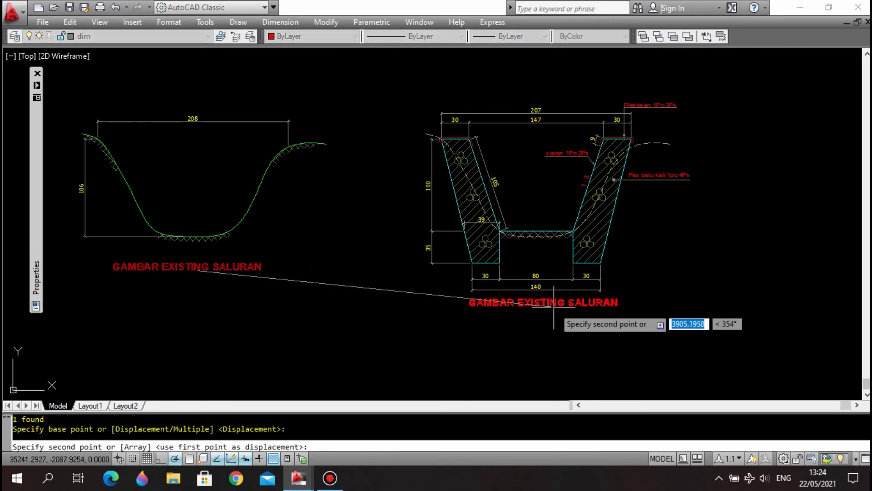
left_click(530, 305)
- Change the copied title under the planned channel to "GAMBAR RENCANA SALURAN"
double_click(531, 304)
left_click_drag(554, 308, 506, 308)
type("RENCANA")
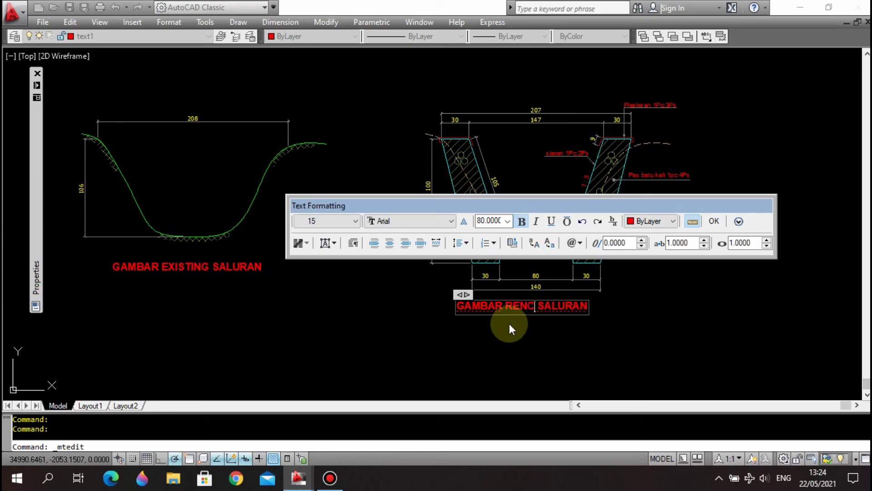
left_click(510, 323)
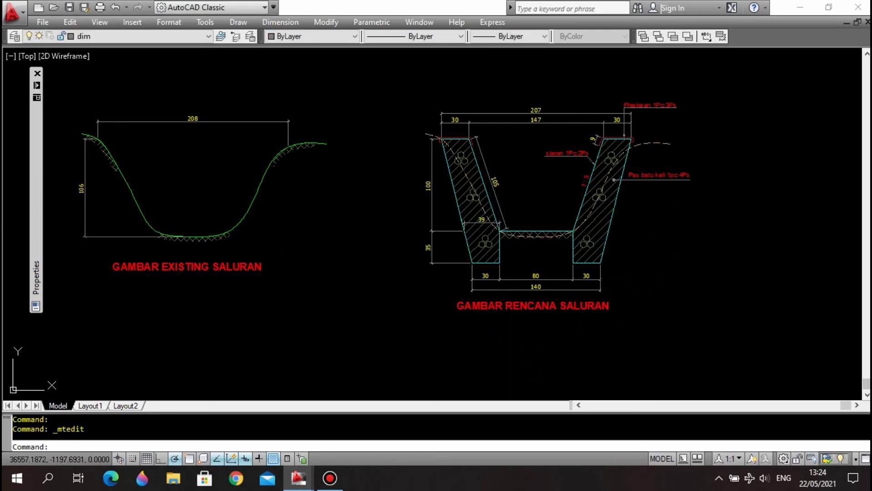
- Move the whole planned channel drawing, with its dimensions, labels and title, slightly closer to the existing channel drawing
middle_click_drag(673, 225, 603, 245)
middle_click_drag(546, 287, 552, 264)
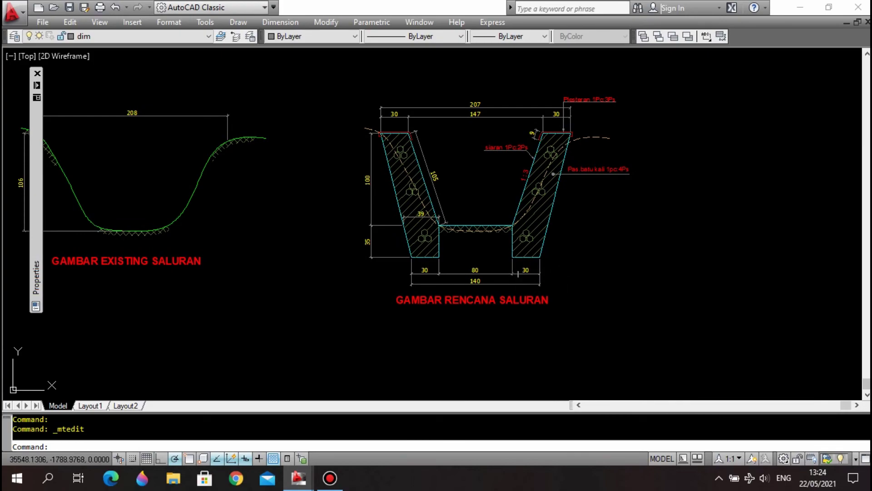
middle_click_drag(531, 267, 542, 273)
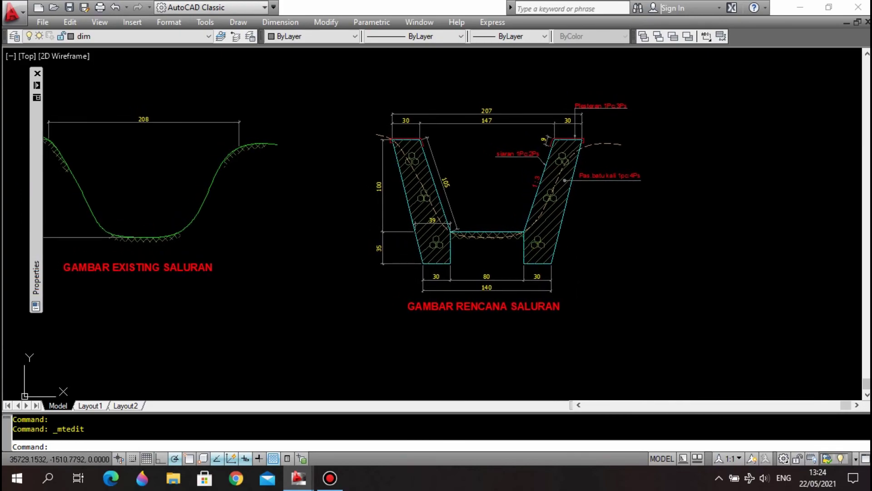
middle_click_drag(508, 240, 586, 249)
left_click(721, 98)
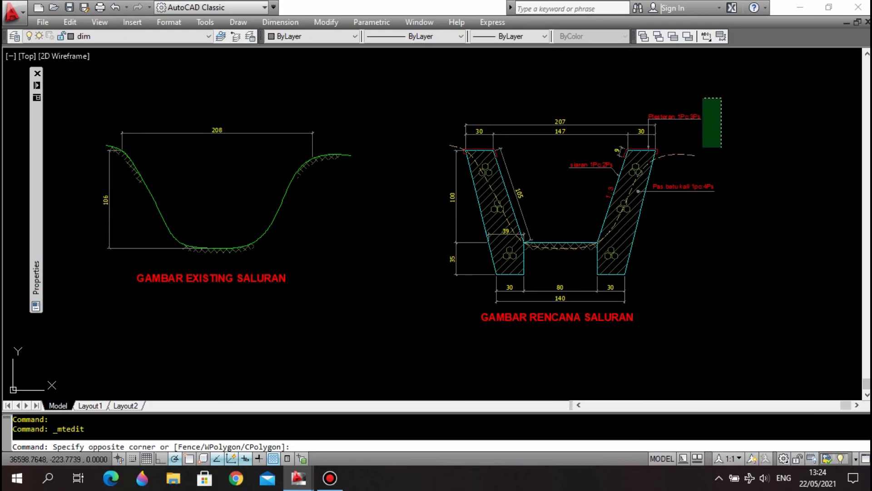
left_click(450, 353)
key("Return")
left_click(674, 275)
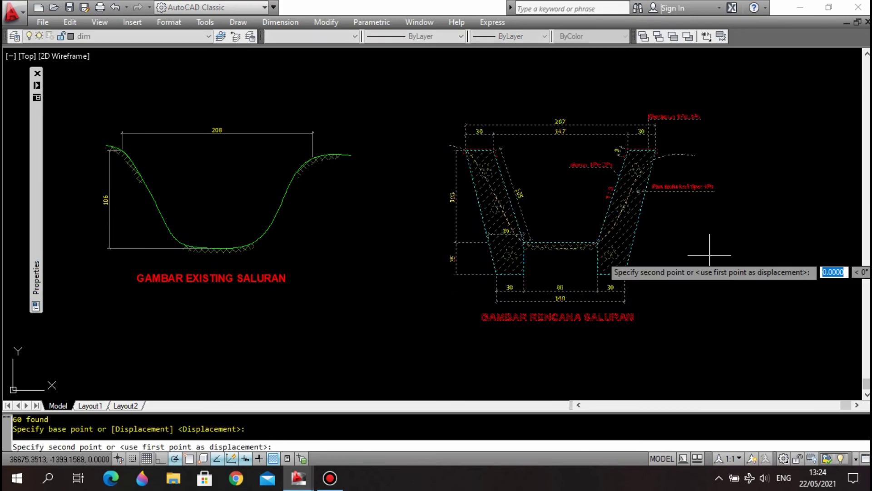
left_click(663, 258)
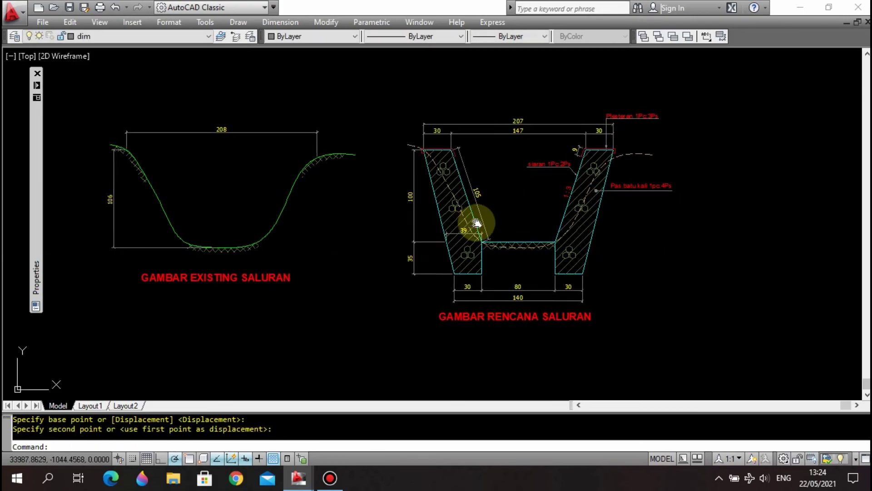
- Move the whole existing channel drawing, with its dimensions and title, slightly closer to the planned channel drawing
middle_click_drag(473, 224, 566, 241)
key("Escape")
left_click(418, 113)
left_click(261, 318)
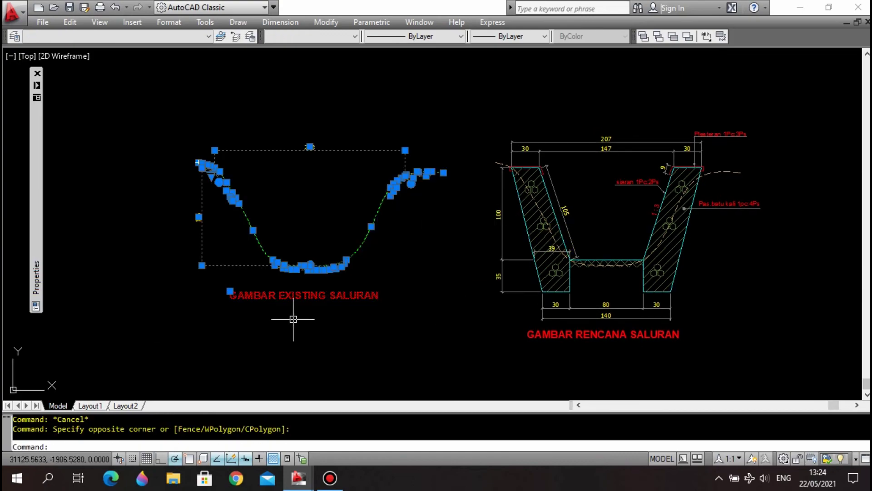
type("M")
key("Return")
left_click(324, 319)
left_click(361, 319)
middle_click_drag(361, 319, 307, 299)
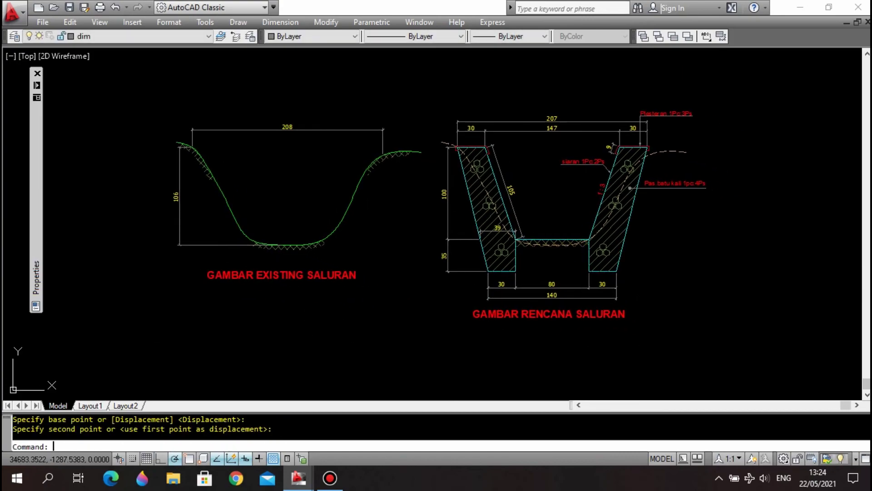
key("Escape")
key("Escape")
- Add an overall height dimension outside the planned channel's left wall by copying the 35 dimension outward and stretching its upper point to the wall's top outer corner
scroll(445, 217, "up", 2)
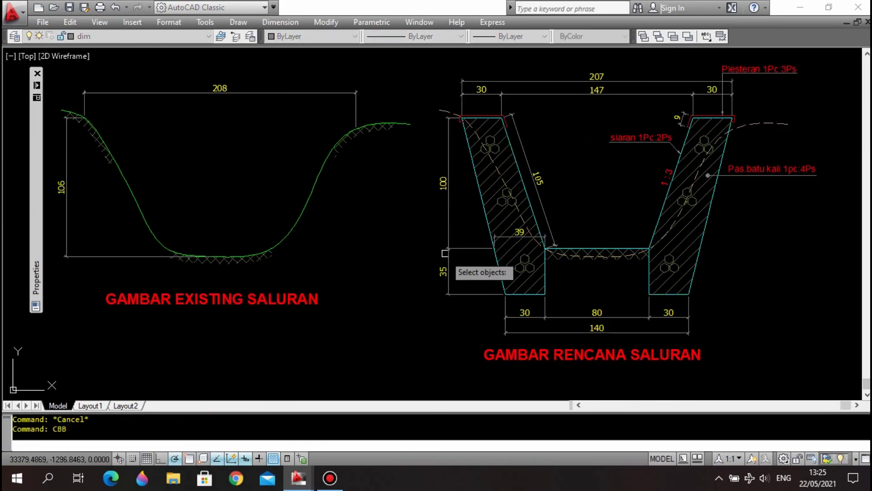
left_click(448, 250)
key("Return")
left_click(448, 248)
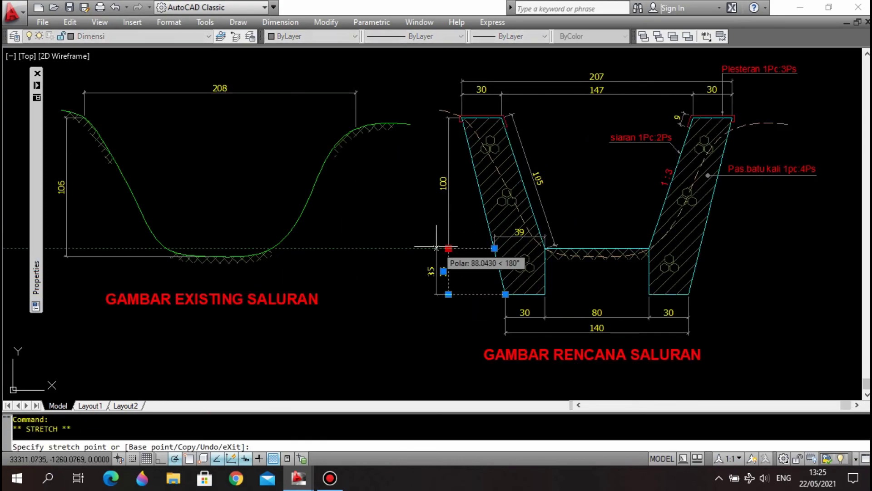
scroll(470, 119, "up", 5)
right_click(470, 119, "shift")
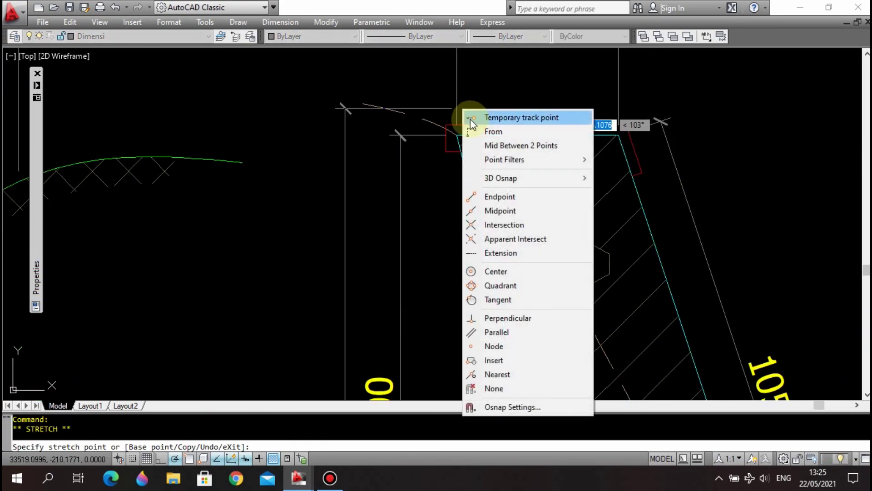
left_click(500, 195)
key("Escape")
scroll(454, 136, "down", 10)
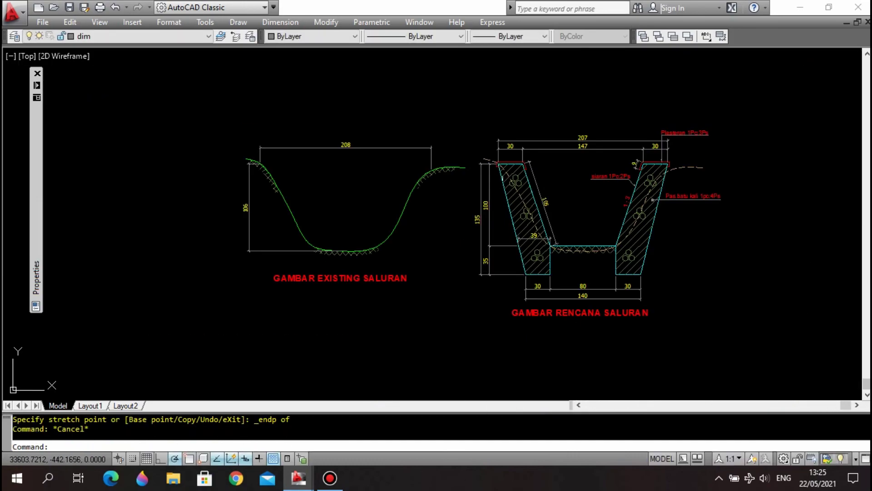
- Examine the plot preview of both channel drawings, checking the dimensions, hatching, material labels and titles up close and on the full sheet
scroll(484, 187, "up", 2)
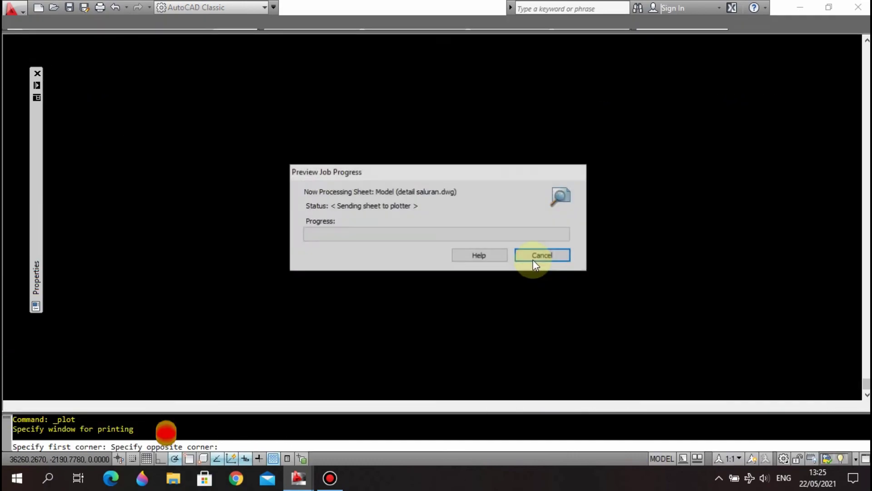
scroll(286, 234, "up", 2)
scroll(286, 233, "up", 2)
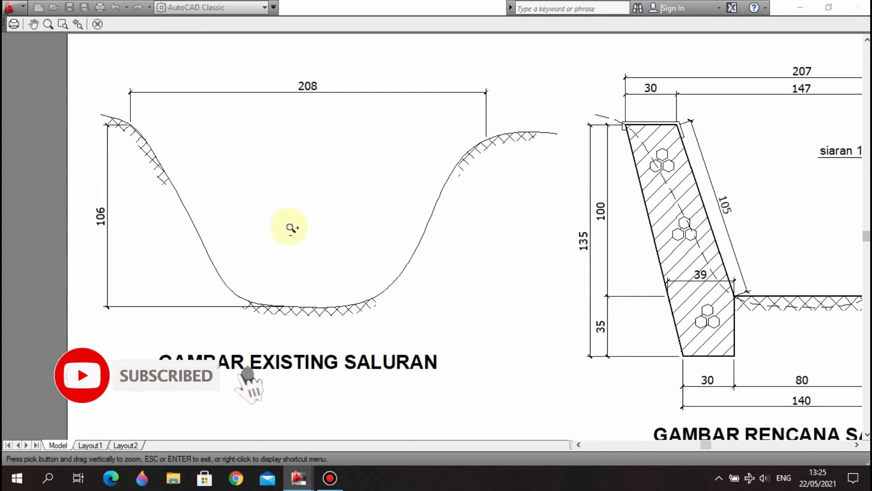
middle_click_drag(648, 261, 531, 236)
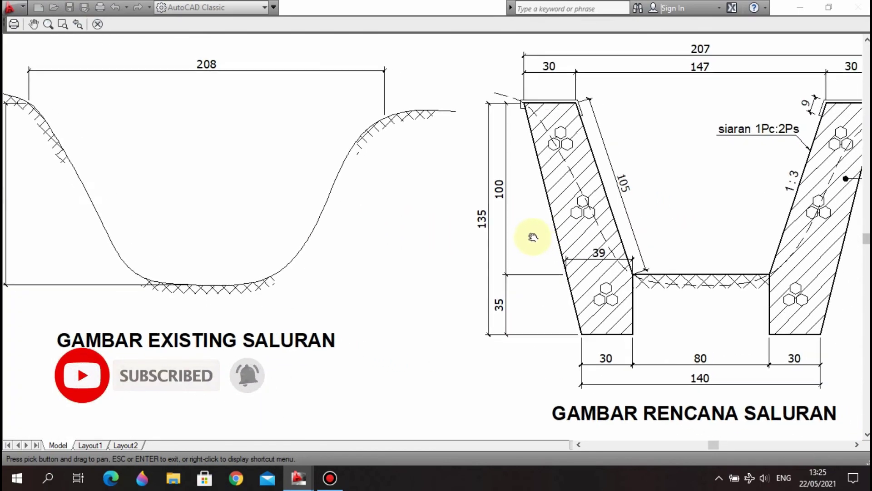
middle_click_drag(724, 238, 589, 242)
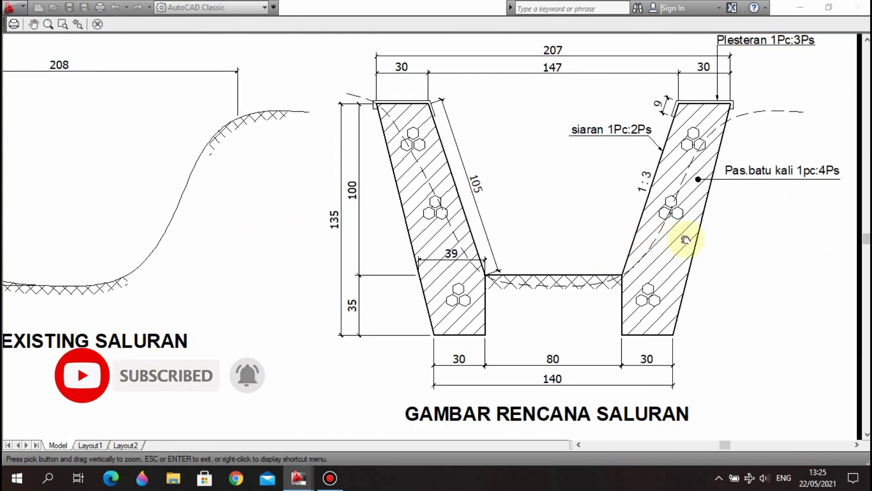
middle_click_drag(680, 239, 635, 237)
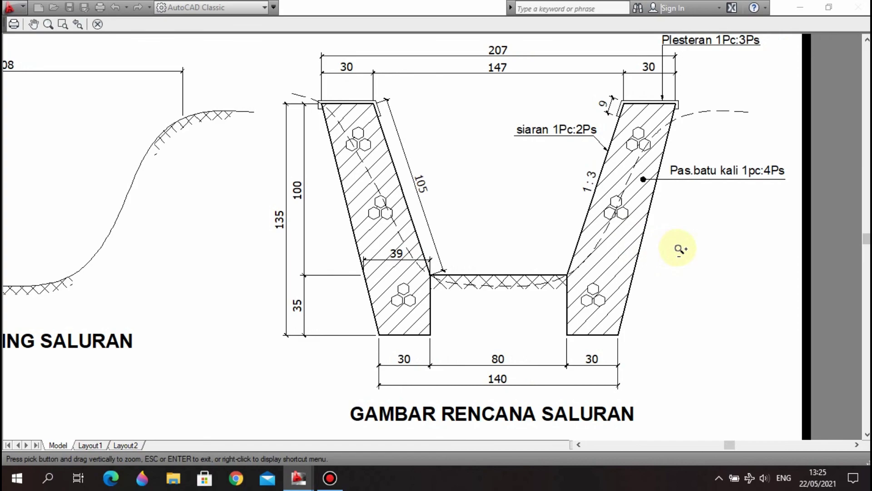
middle_click_drag(699, 208, 703, 225)
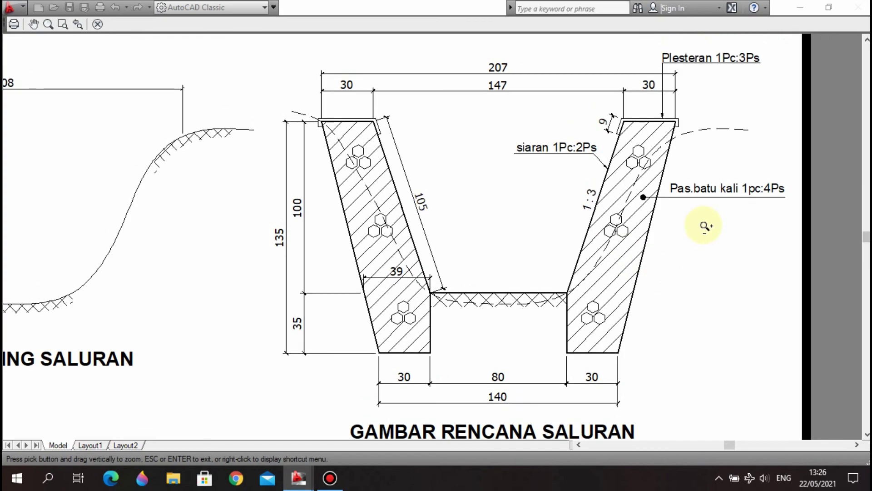
scroll(705, 215, "down", 4)
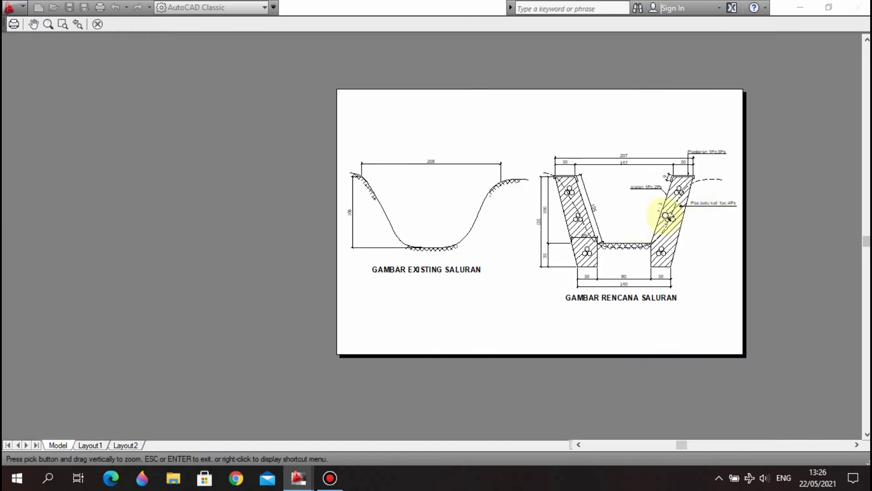